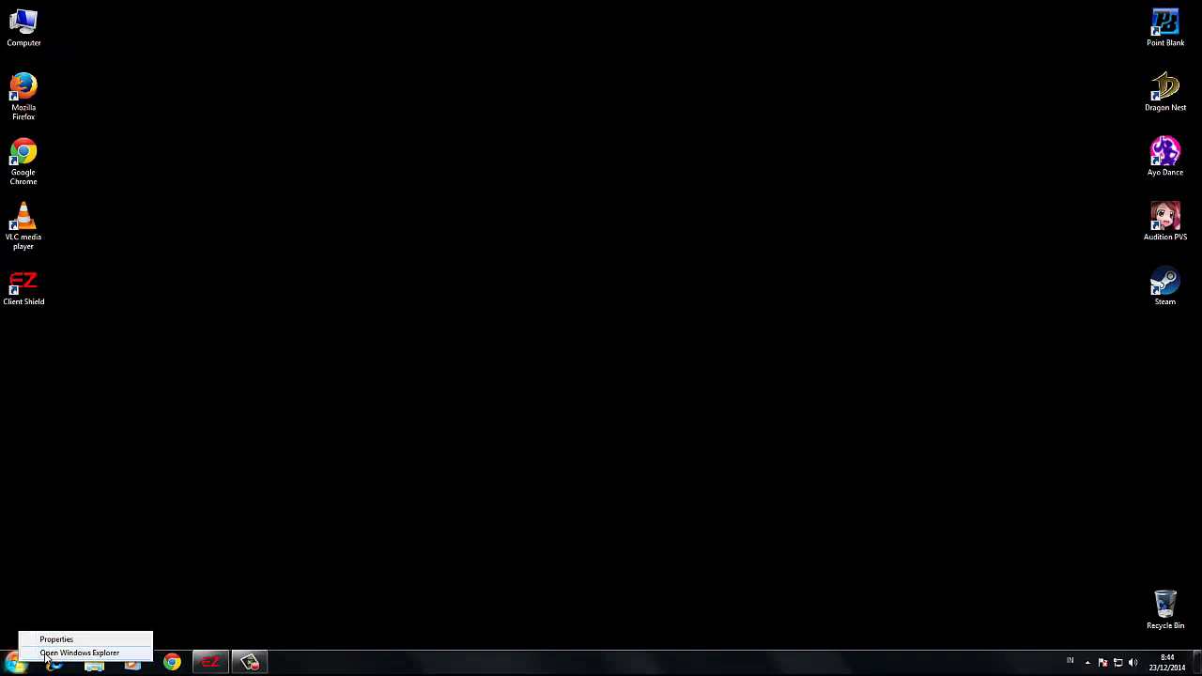
Step: Open Windows Explorer and go to Local Disk (D:) under Computer
left_click(46, 654)
left_click_drag(962, 353, 180, 97)
left_click(347, 227)
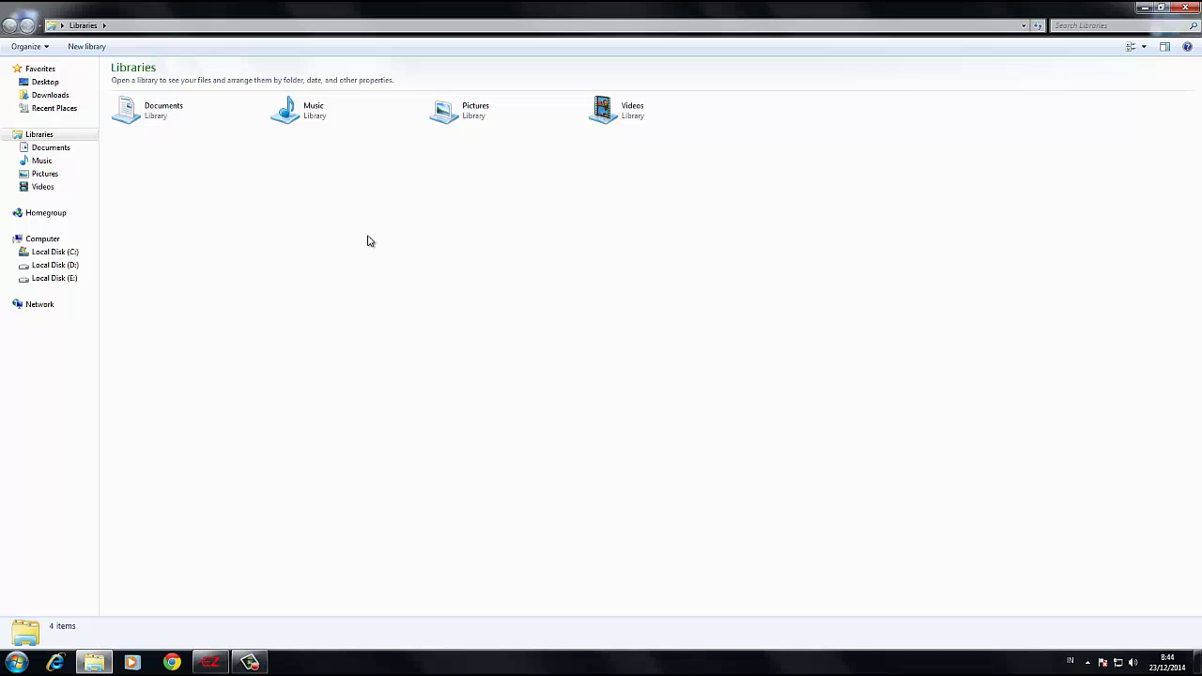
left_click(52, 240)
left_click(205, 102)
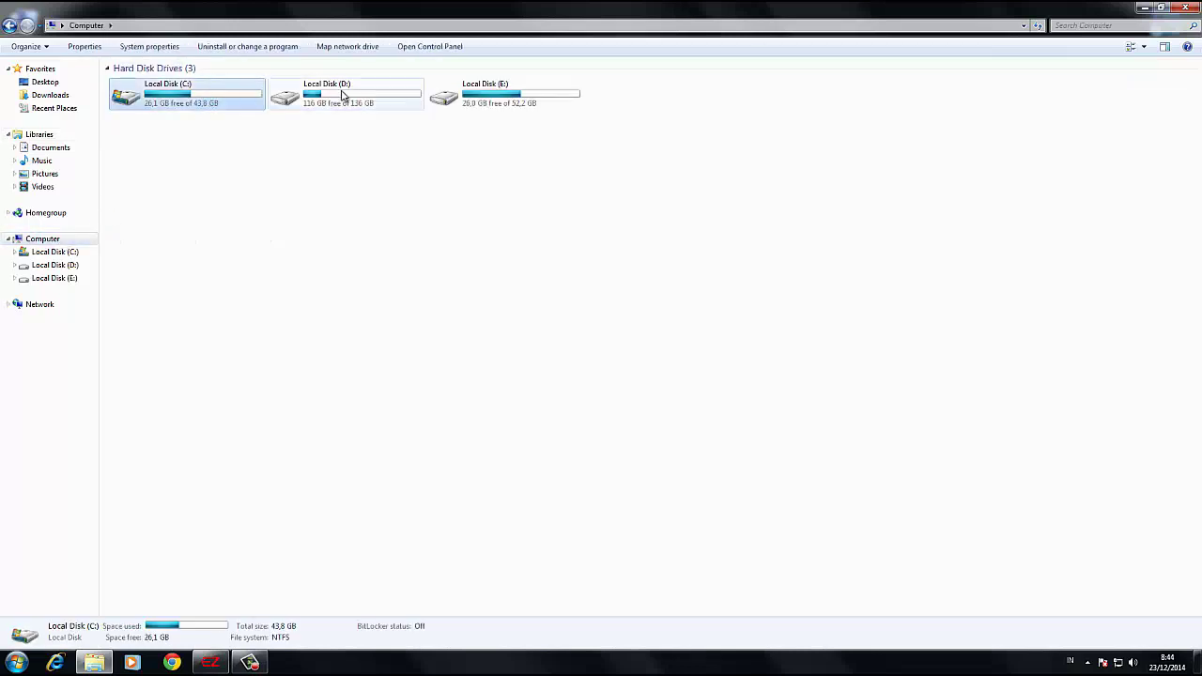
left_click(345, 96)
left_click(472, 97)
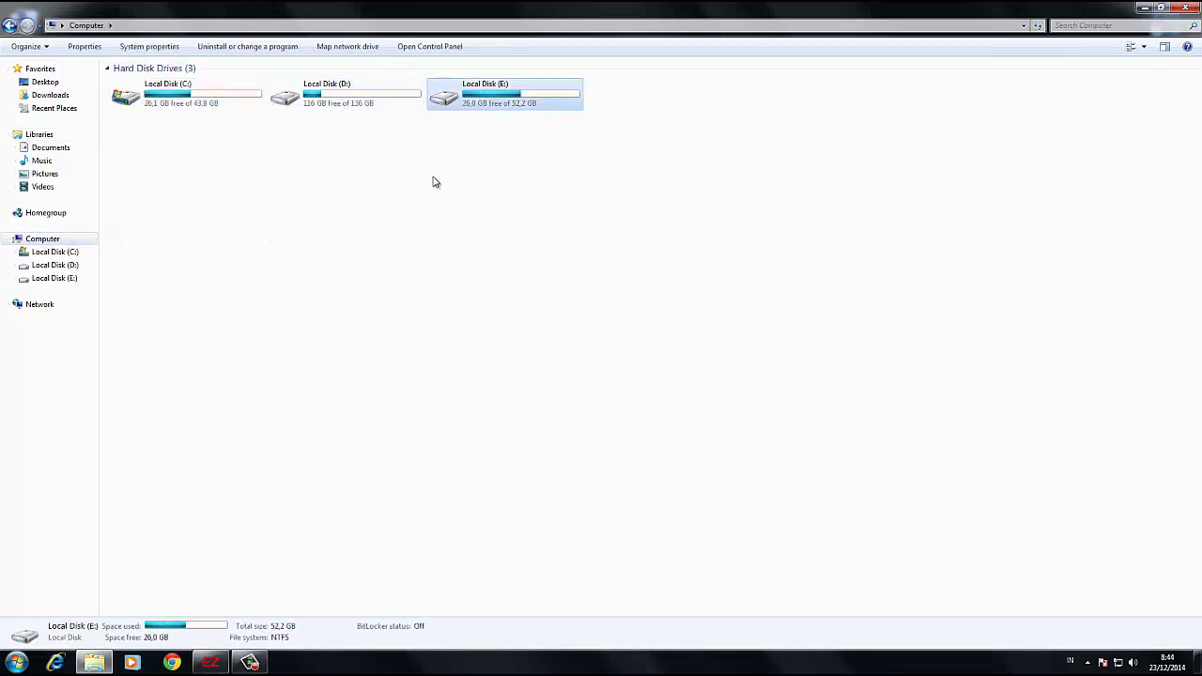
left_click(429, 184)
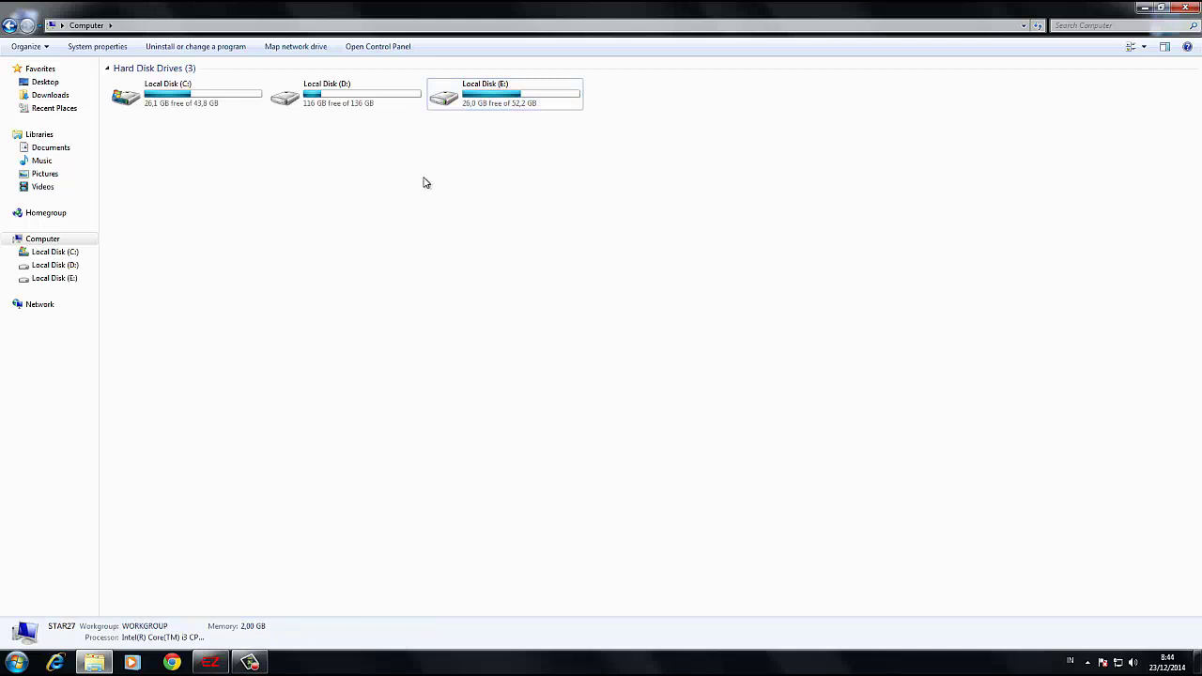
double_click(346, 105)
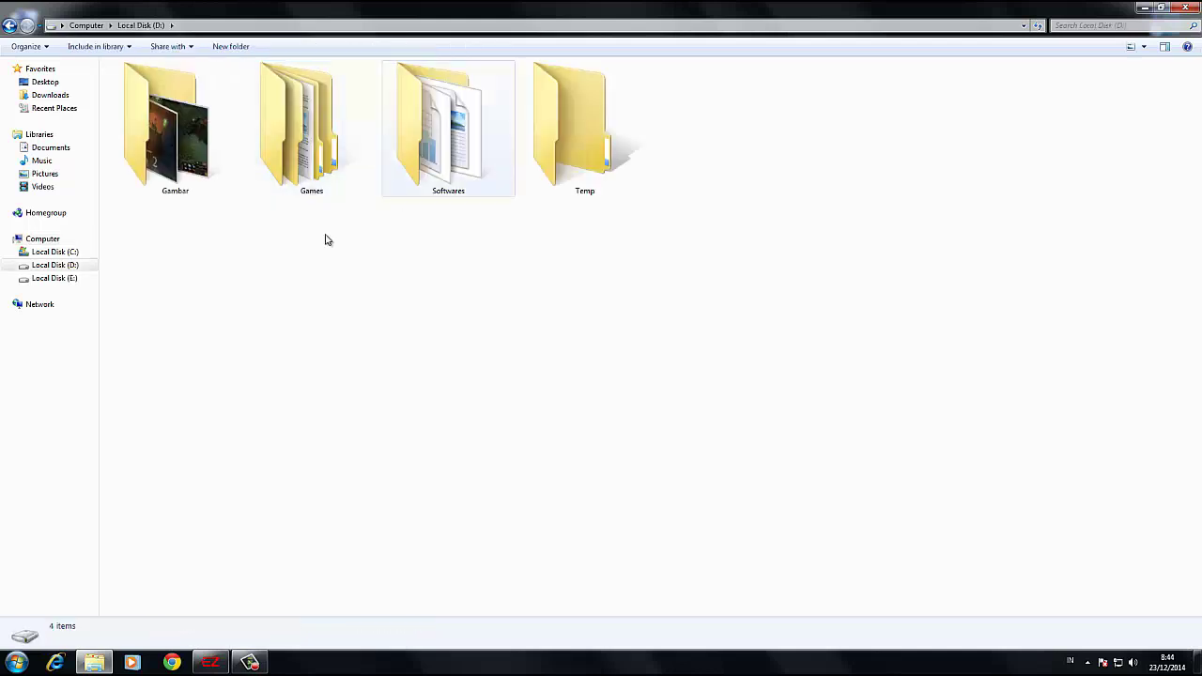
left_click_drag(807, 340, 183, 148)
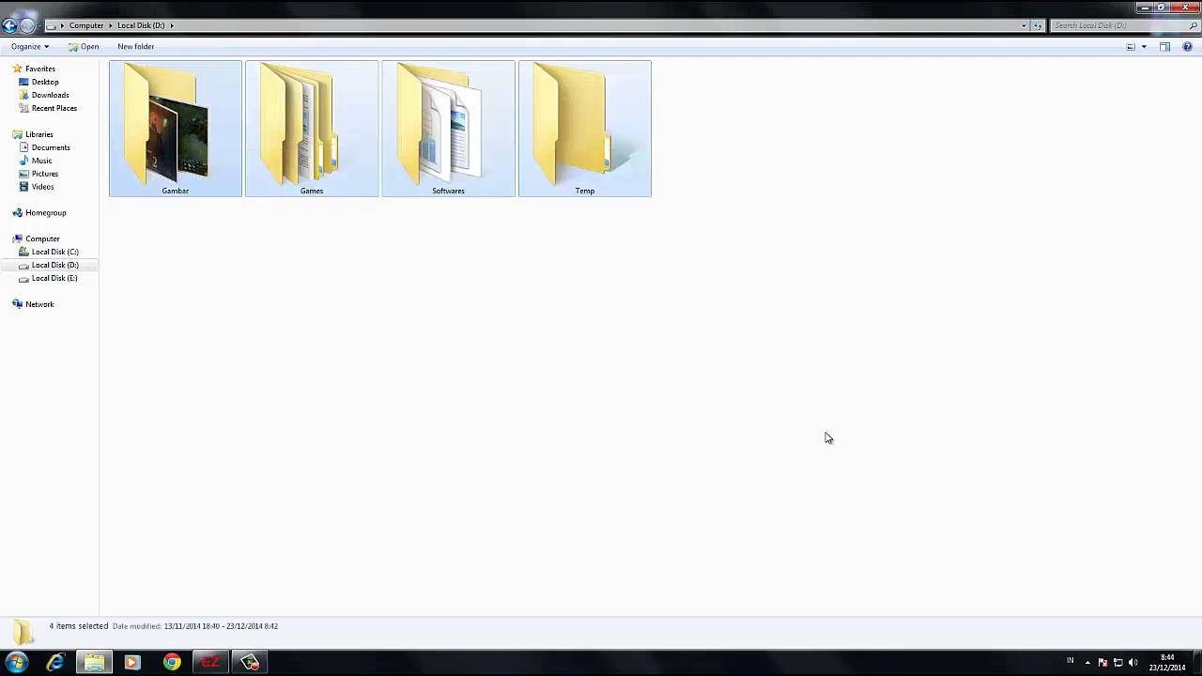
left_click(757, 401)
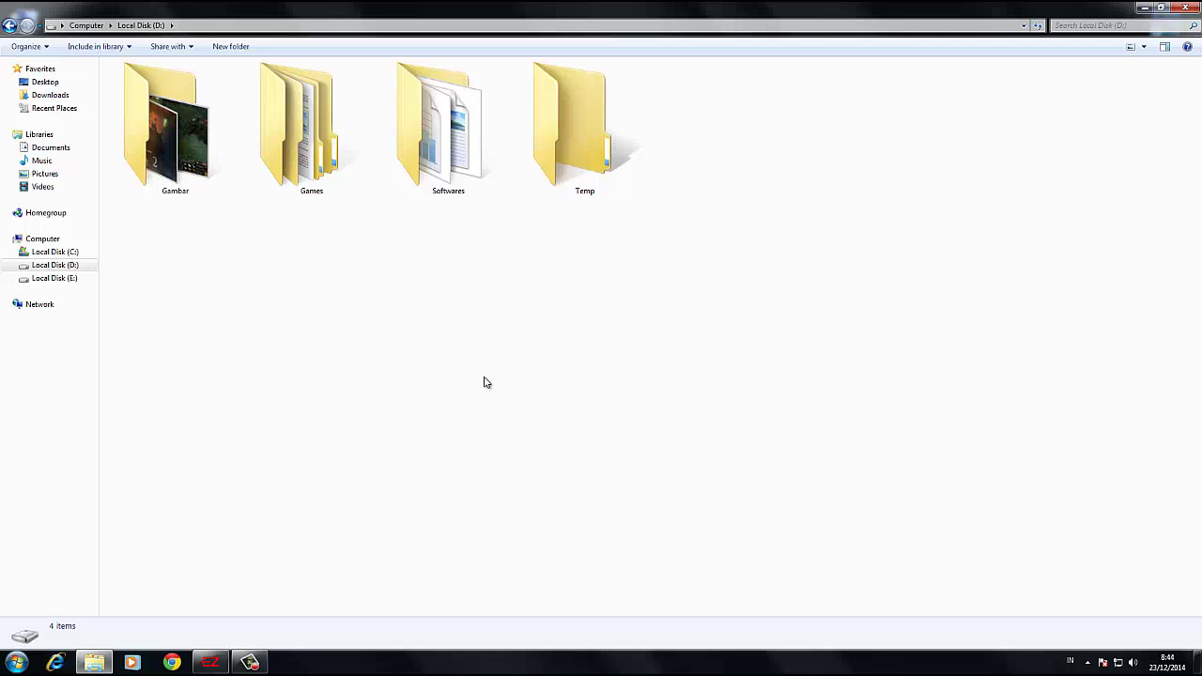
Step: Create a new folder named "Contoh" on Local Disk (D:)
right_click(387, 343)
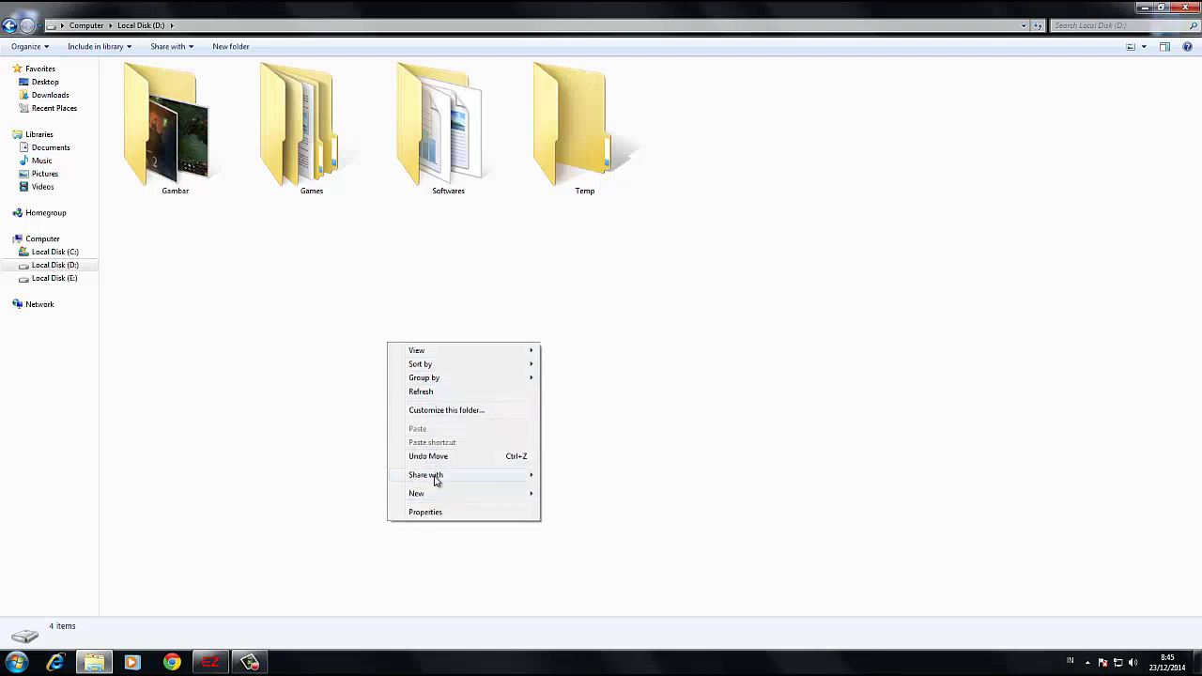
mouse_move(434, 493)
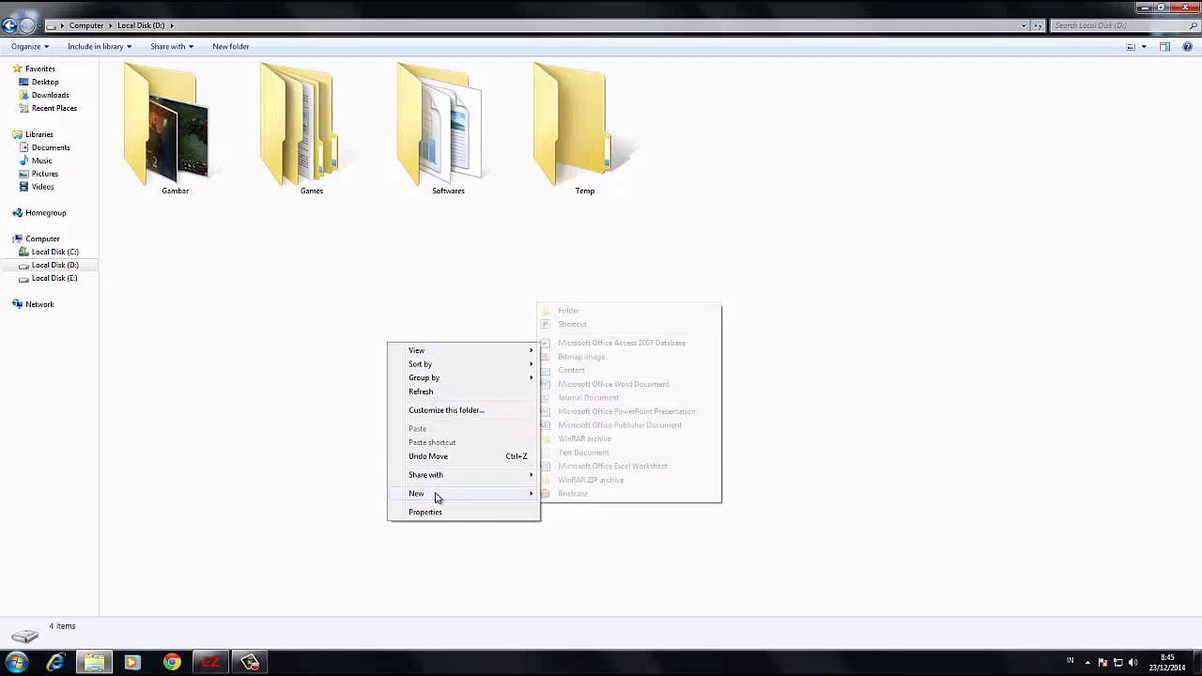
left_click(576, 316)
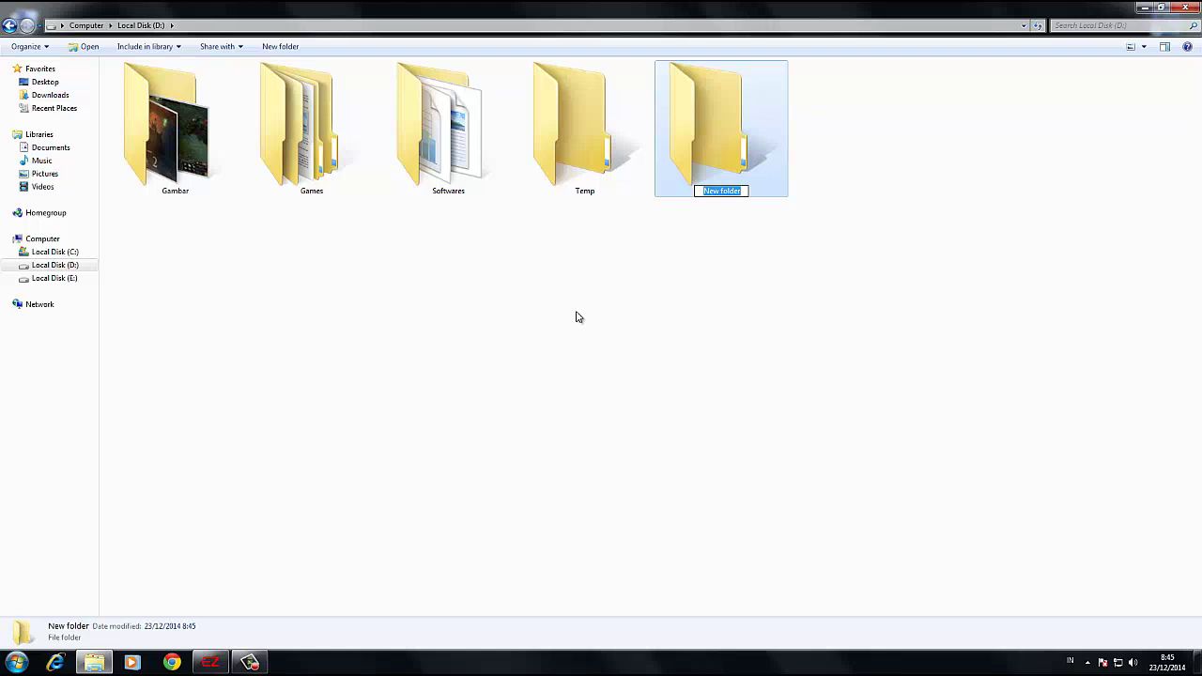
type("Contoh")
key("Return")
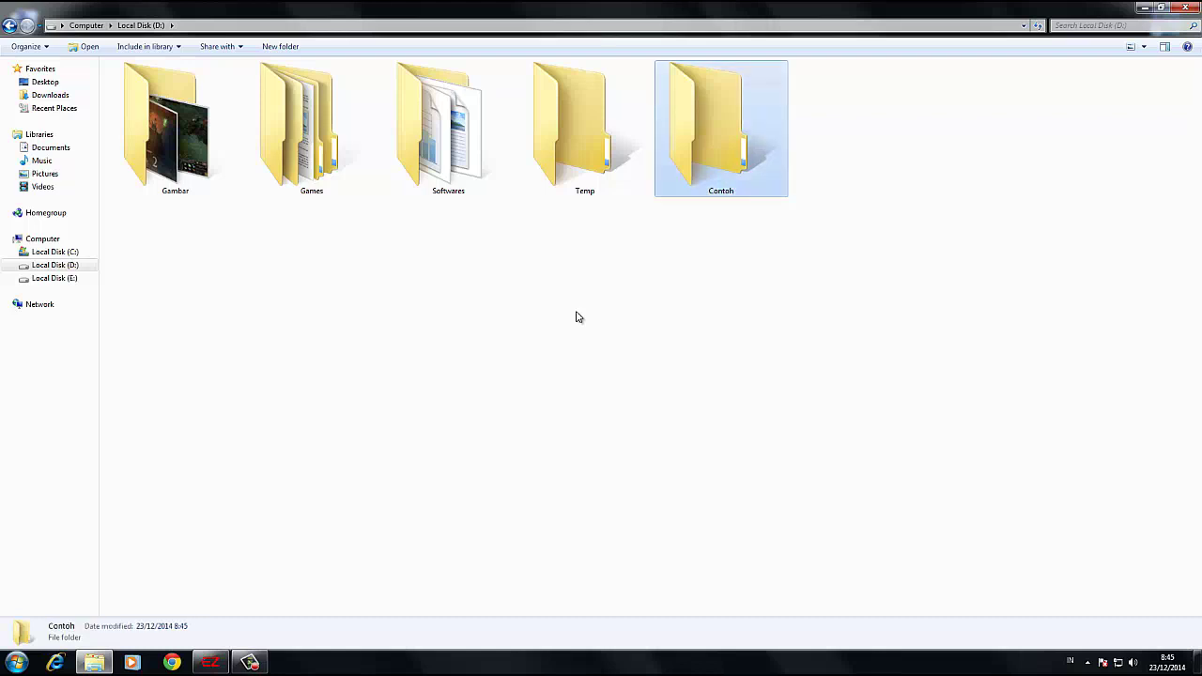
Step: Look inside the Contoh folder, then return to the root of Local Disk (D:)
double_click(710, 142)
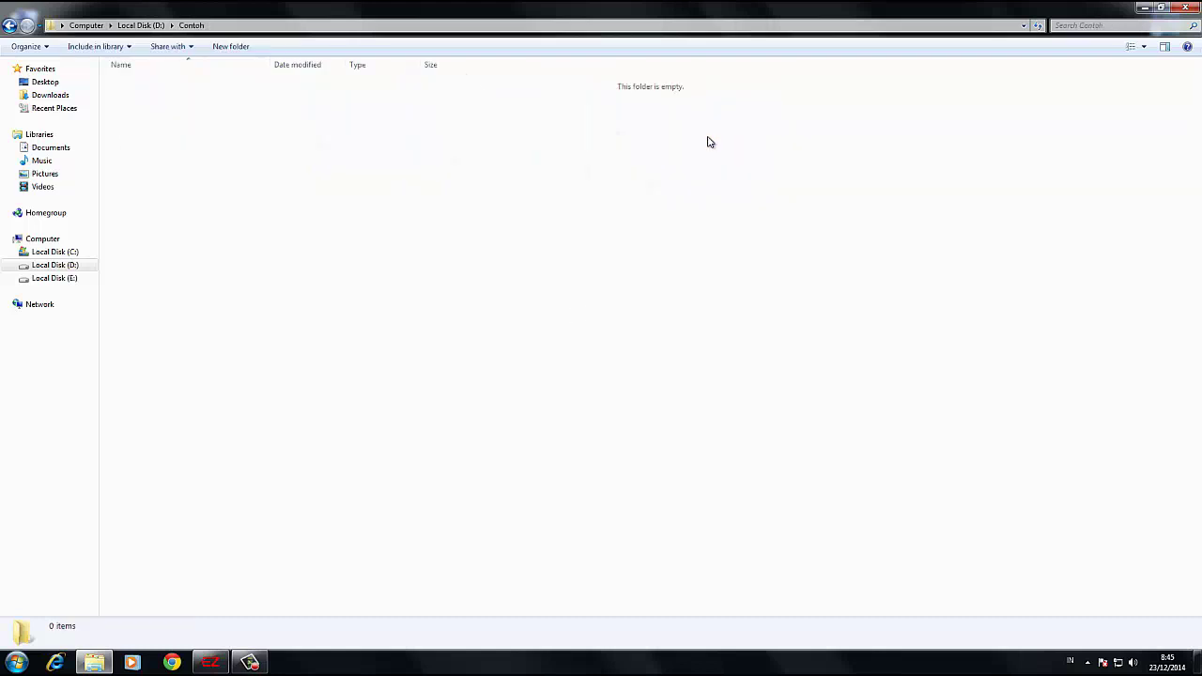
key("BackSpace")
double_click(150, 152)
key("BackSpace")
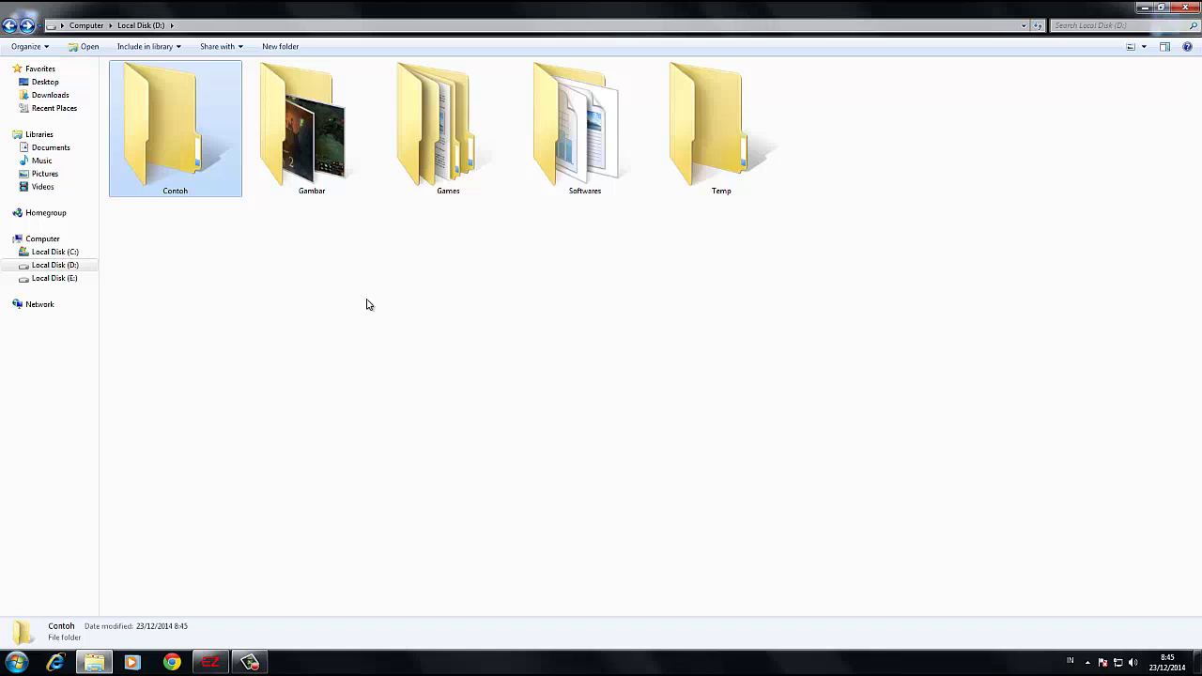
Step: Create another new folder on Local Disk (D:) and try to name it "Contoh" as well, accepting the merge
right_click(427, 304)
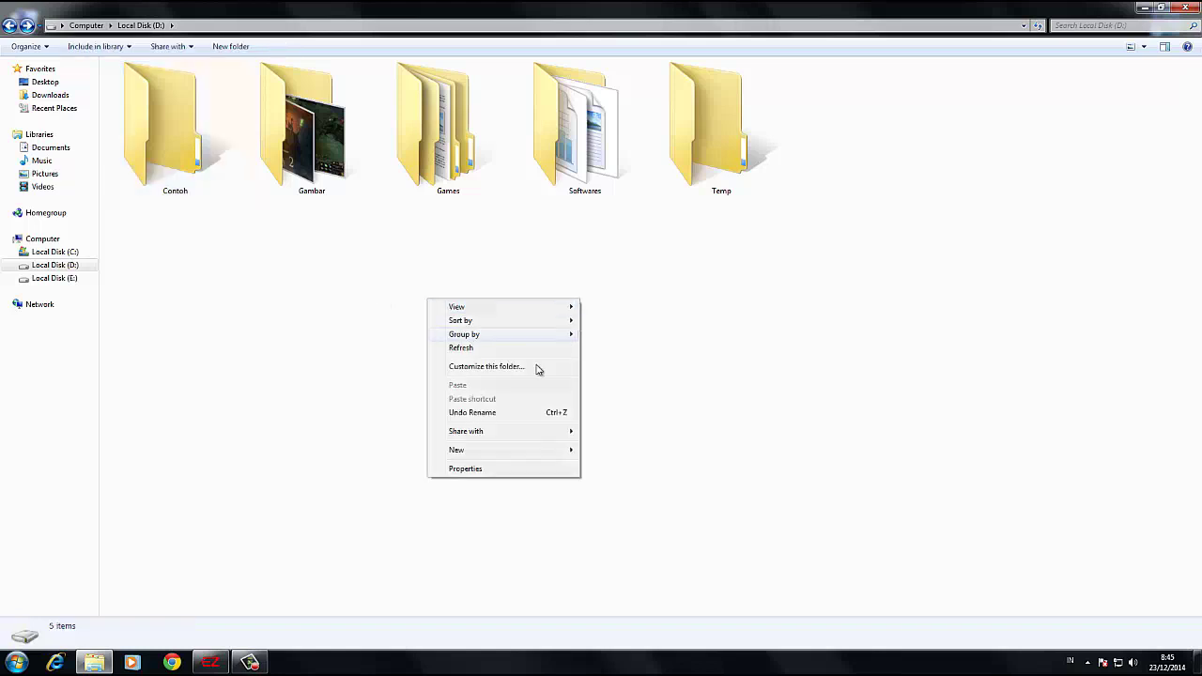
mouse_move(556, 457)
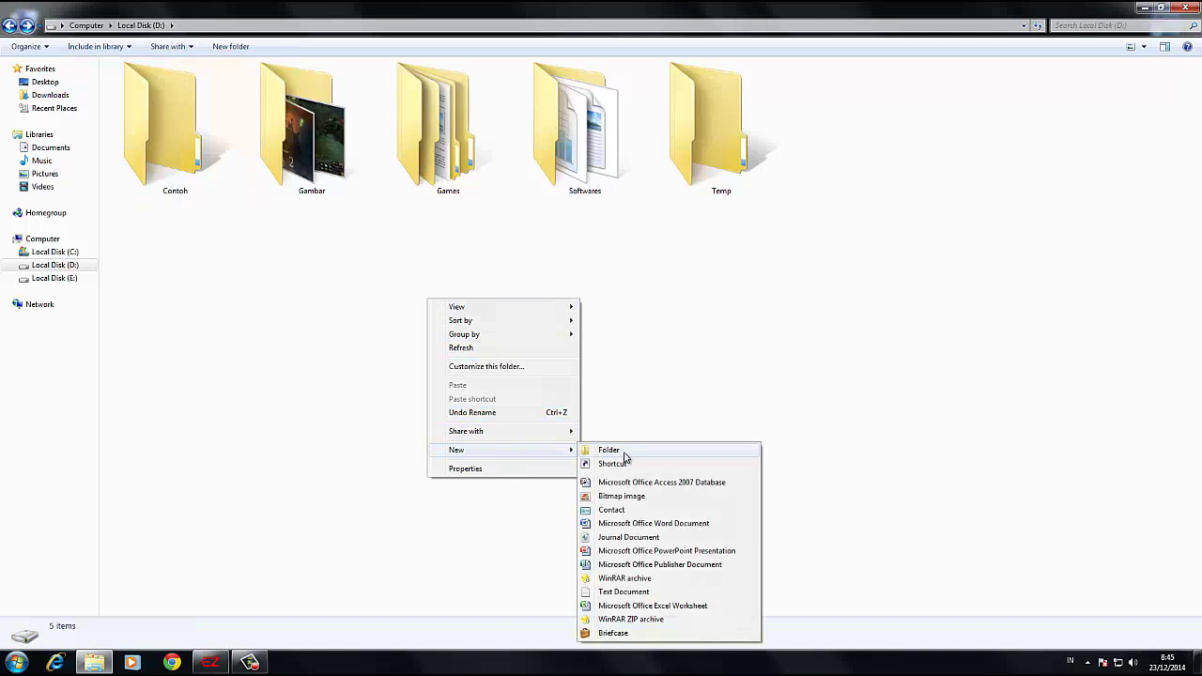
left_click(622, 452)
type("Contoh")
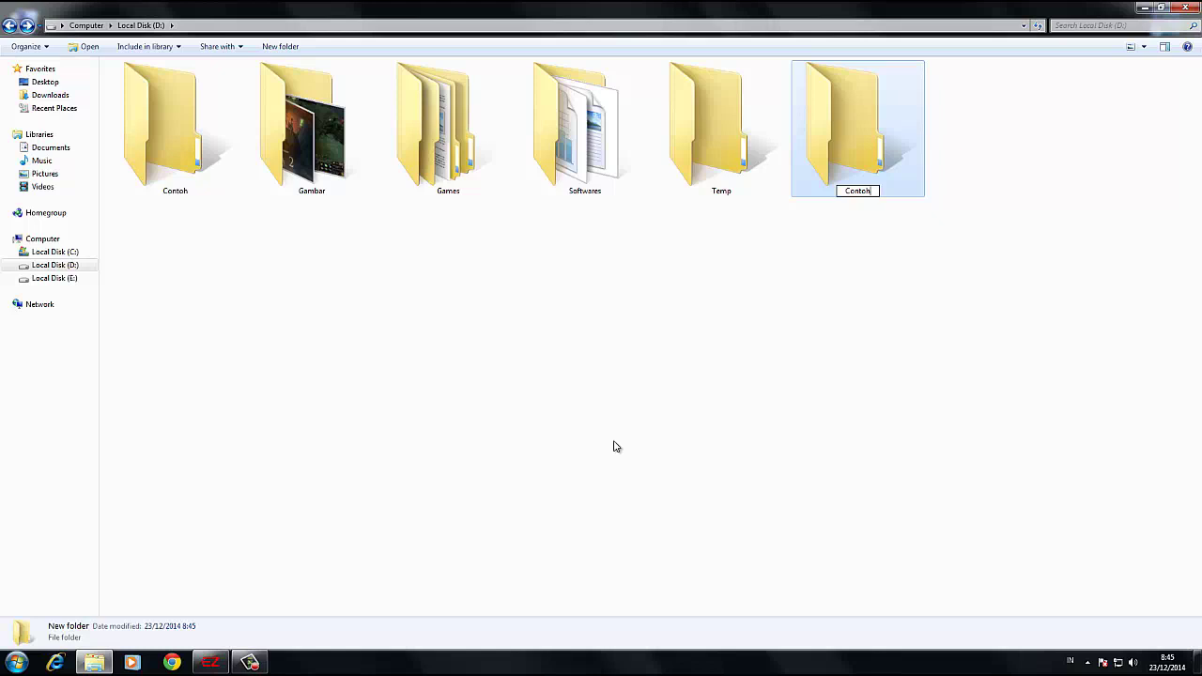
key("Return")
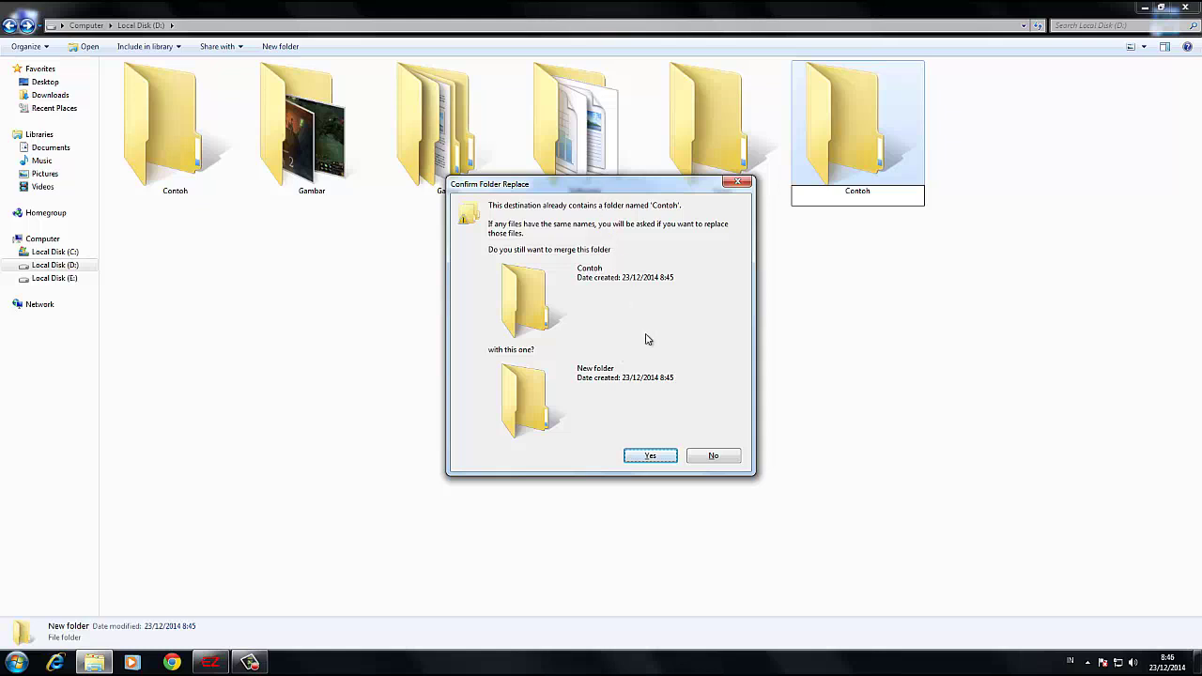
left_click(652, 455)
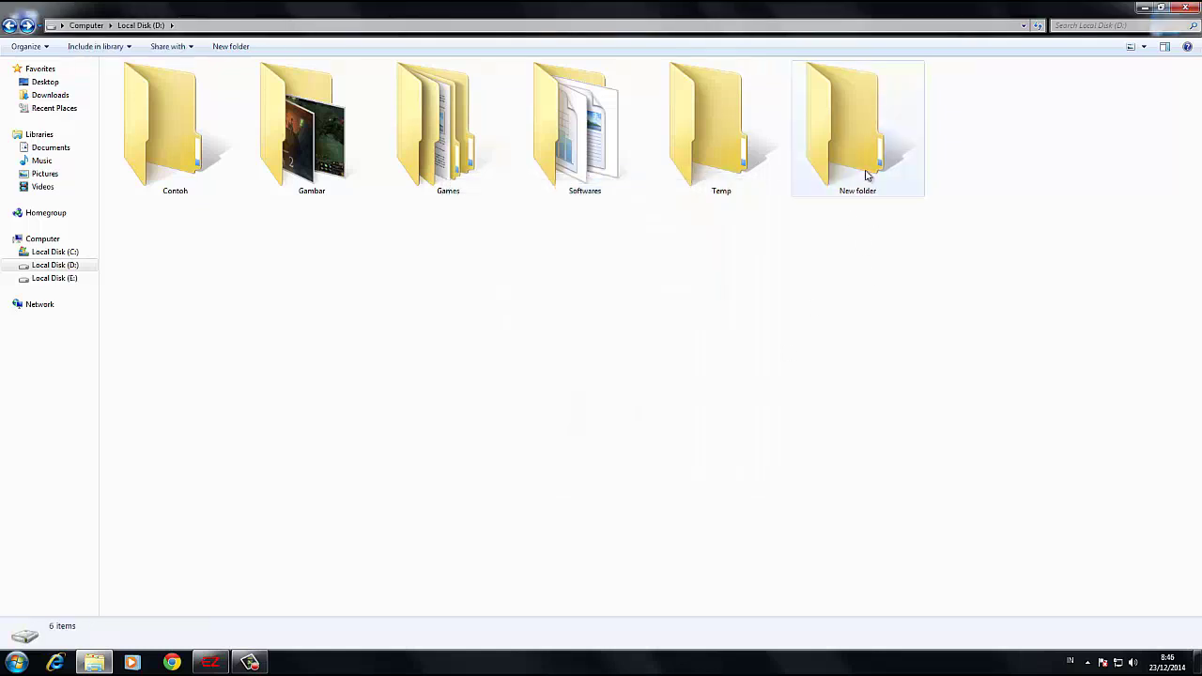
Step: Rename the newly created second folder as "Contoh 2"
left_click(864, 166)
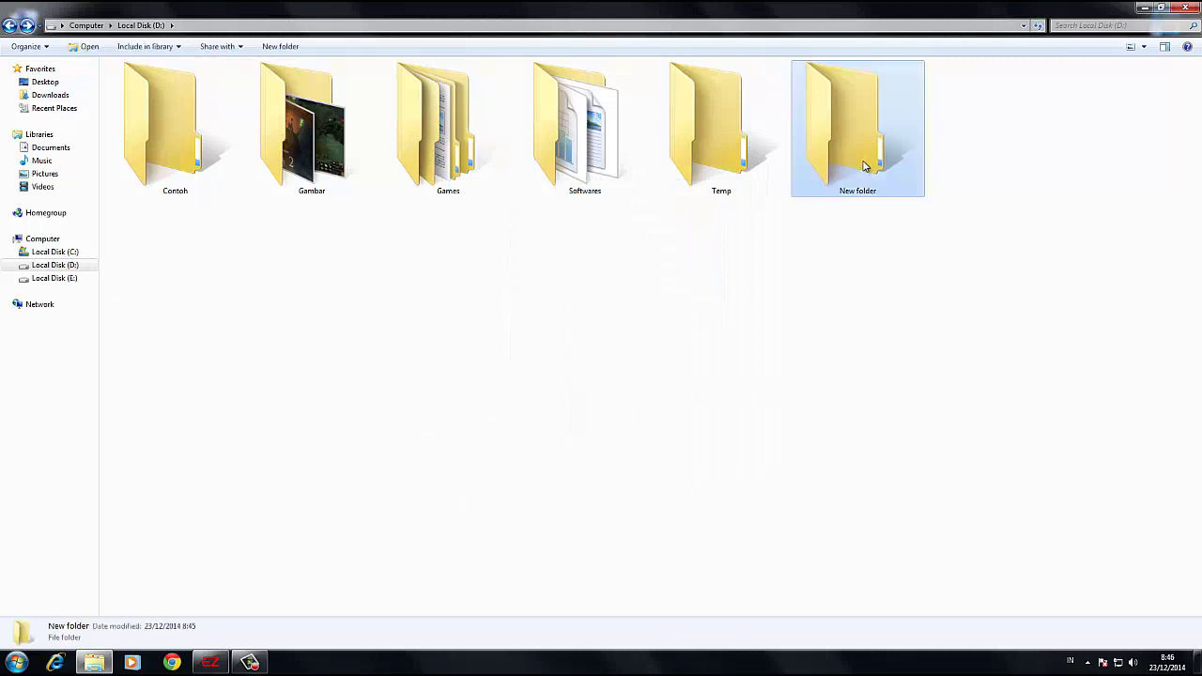
right_click(864, 166)
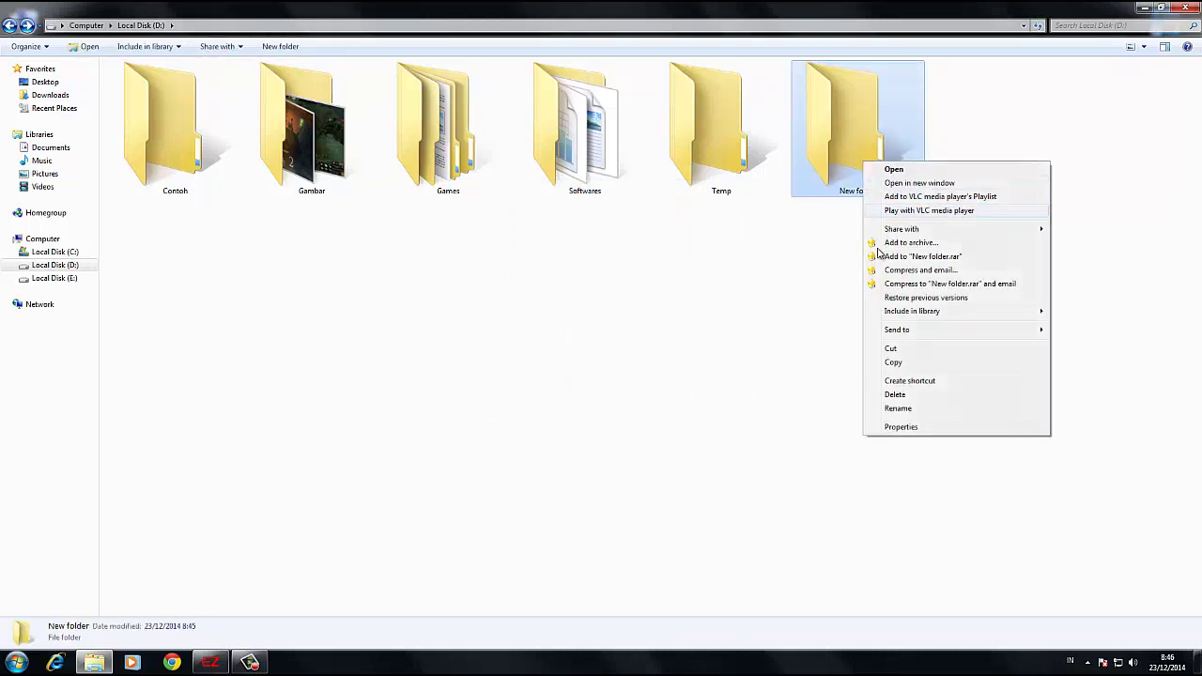
left_click(897, 409)
type("Contoh 2")
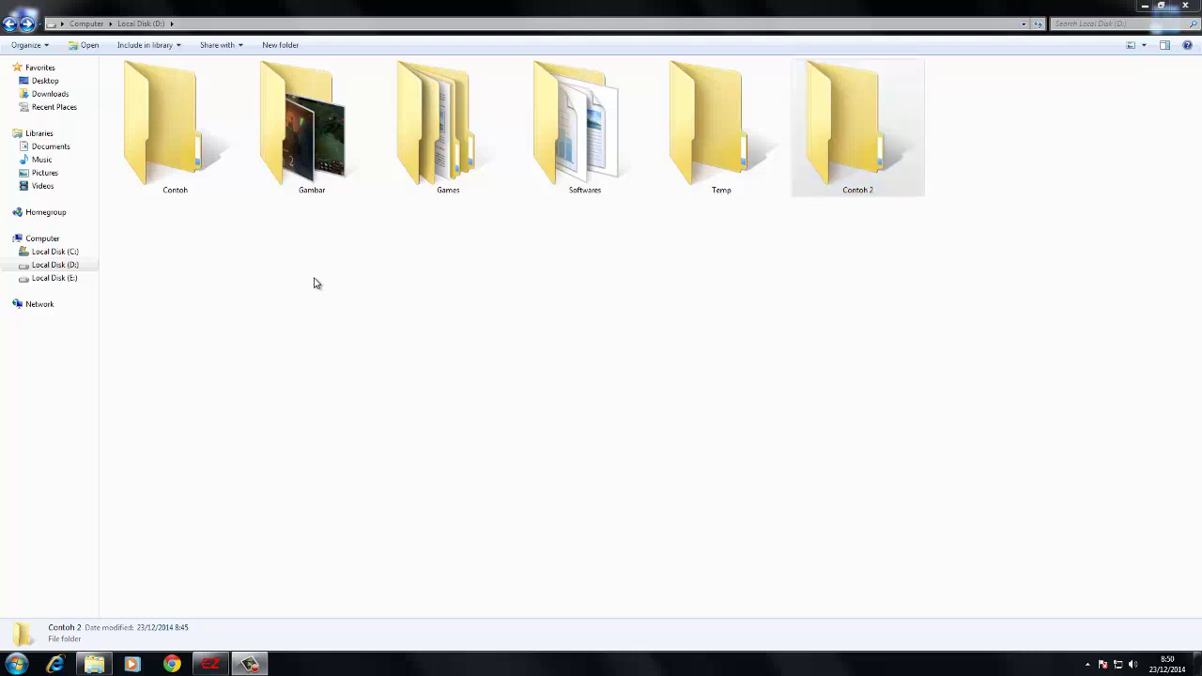
Step: Delete the Contoh folder from Local Disk (D:) by moving it to the Recycle Bin
left_click(208, 123)
left_click(840, 161)
left_click(174, 113)
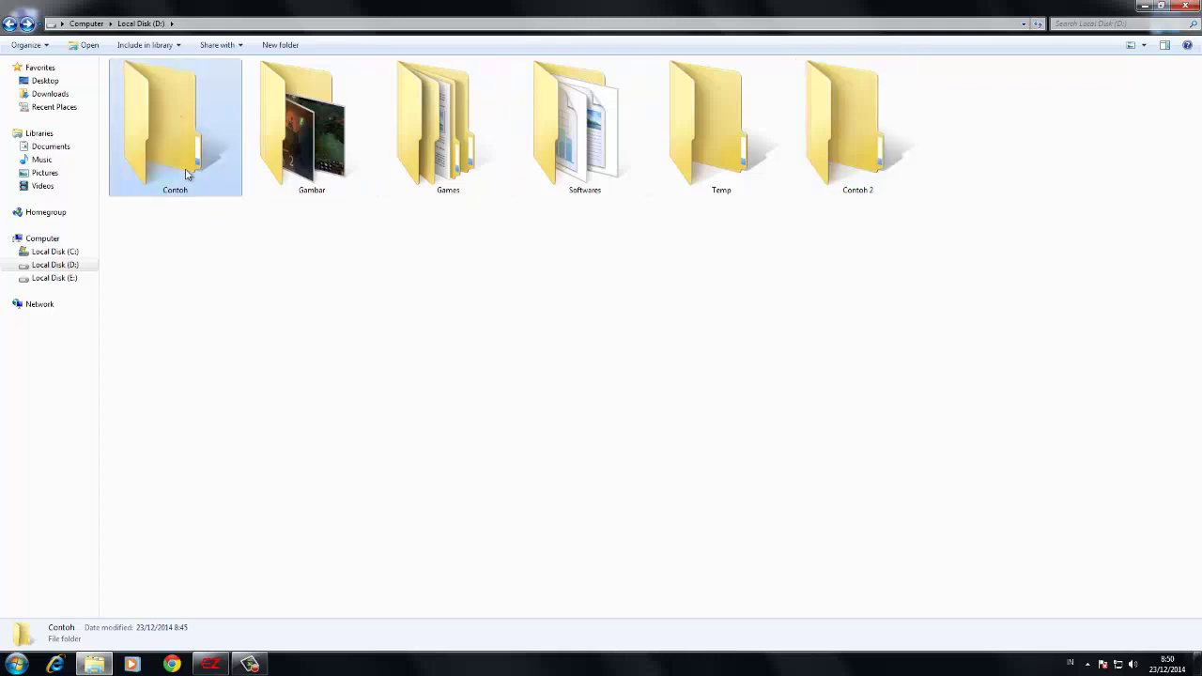
right_click(174, 111)
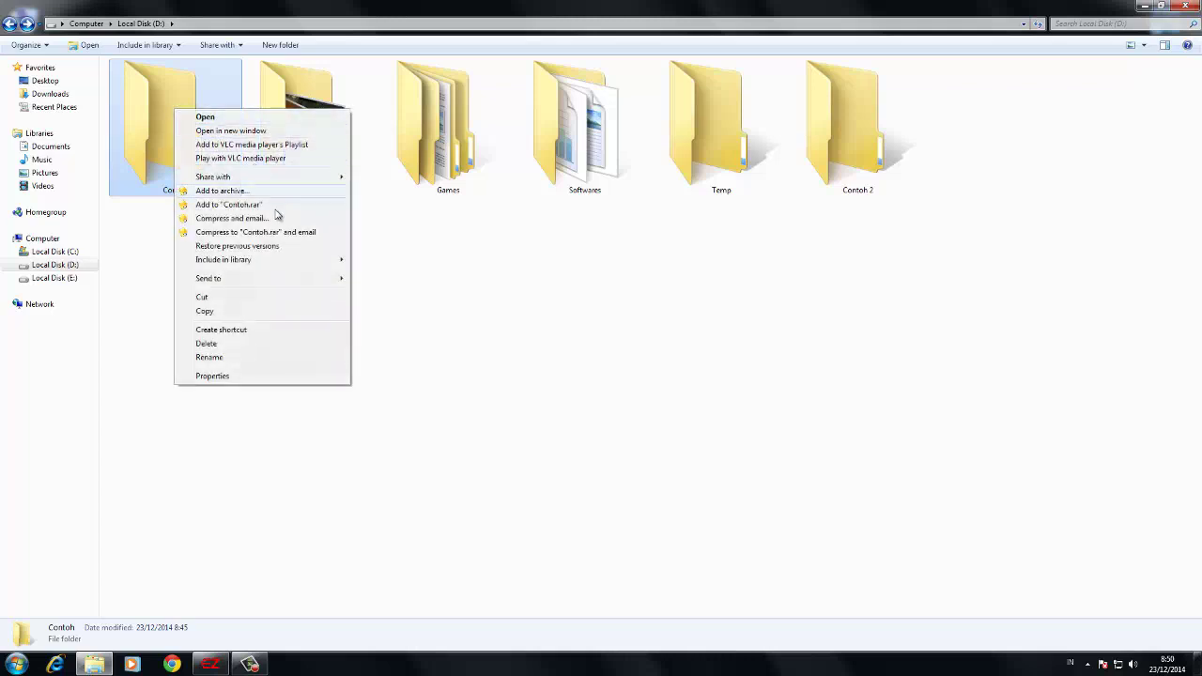
left_click(224, 349)
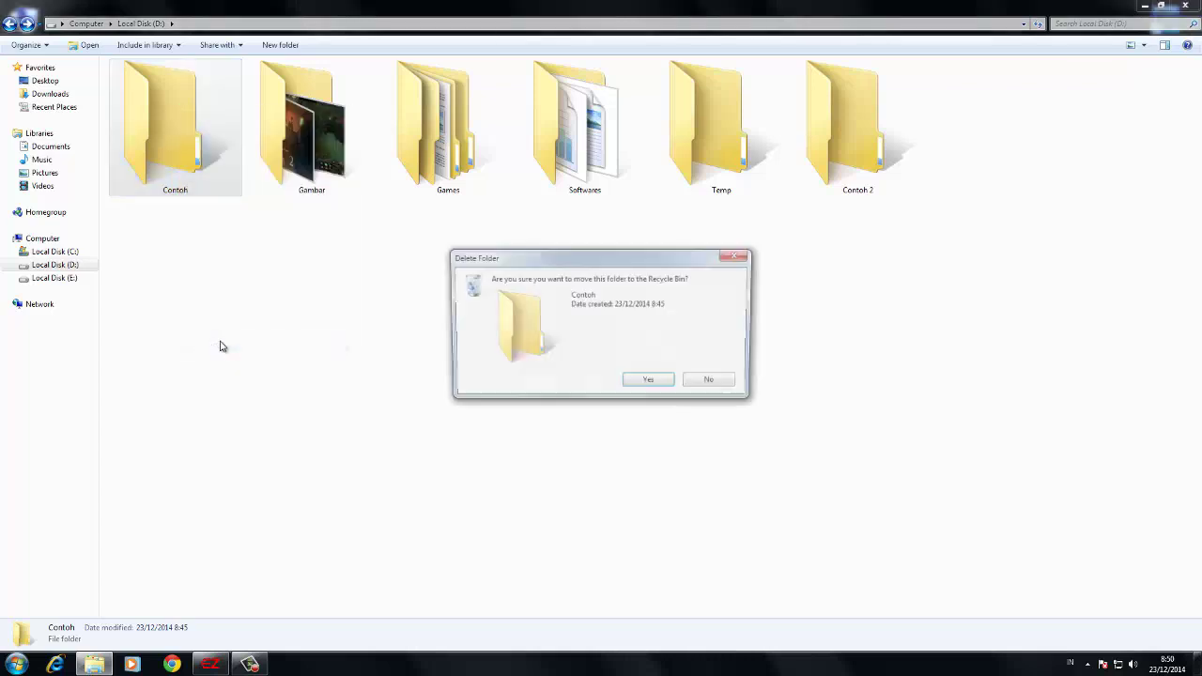
left_click(649, 383)
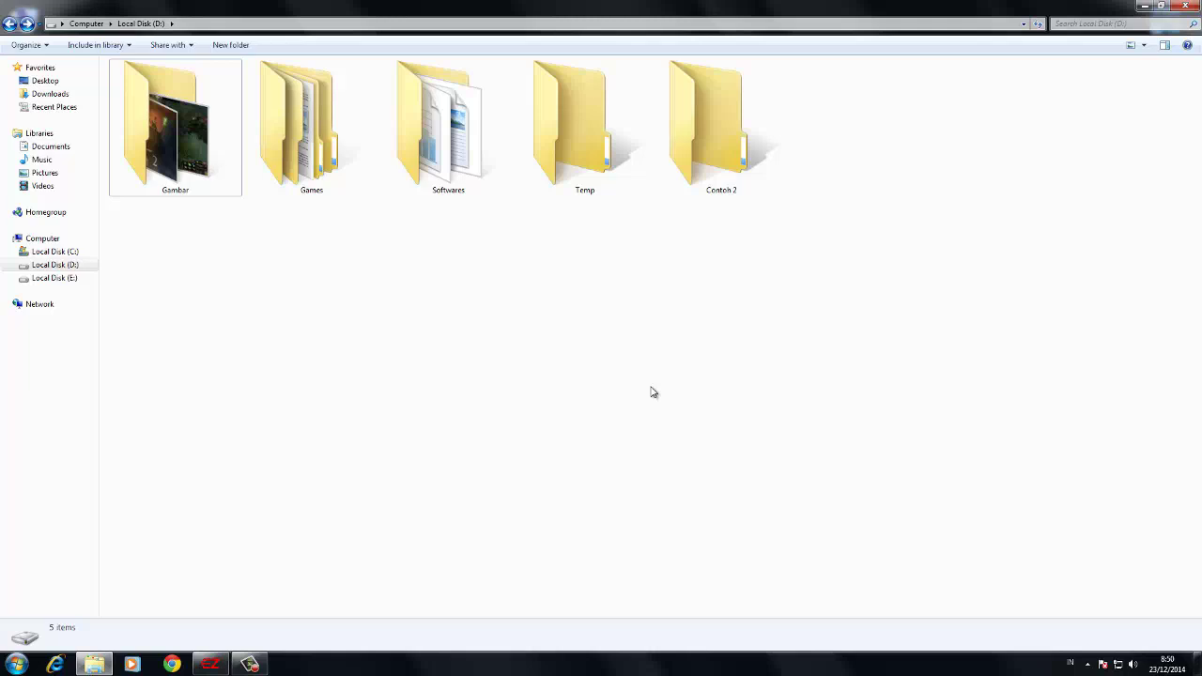
Step: Open the Recycle Bin from the desktop and restore the deleted Contoh folder
left_click(1144, 6)
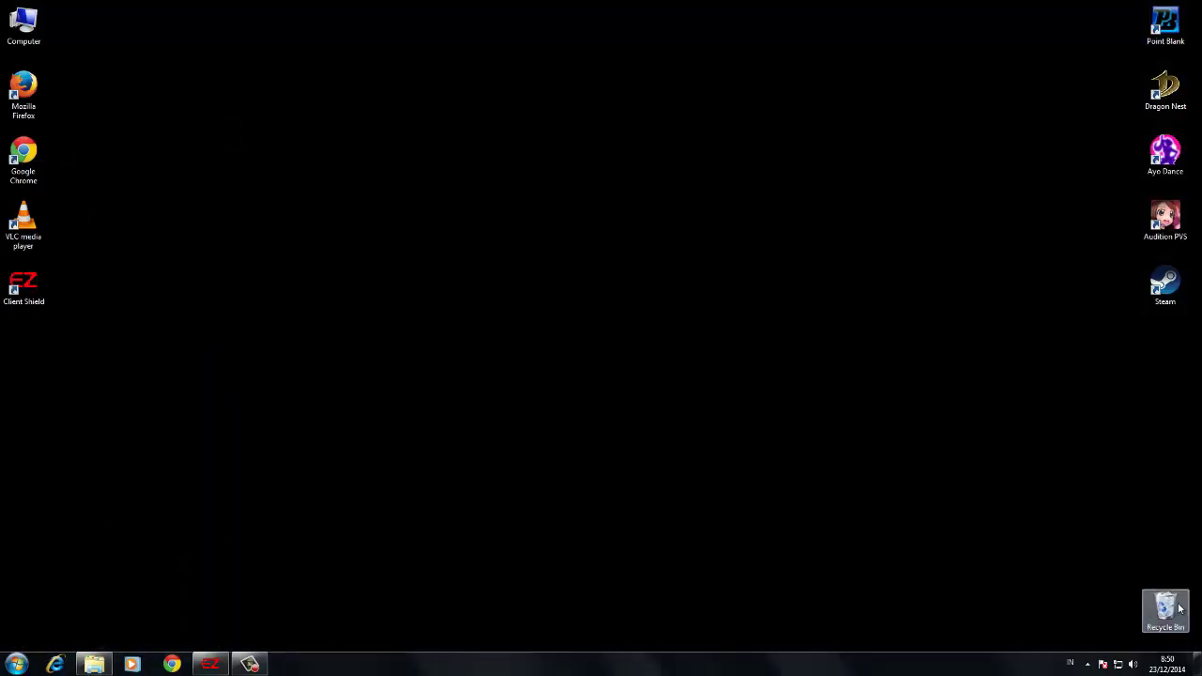
double_click(1164, 608)
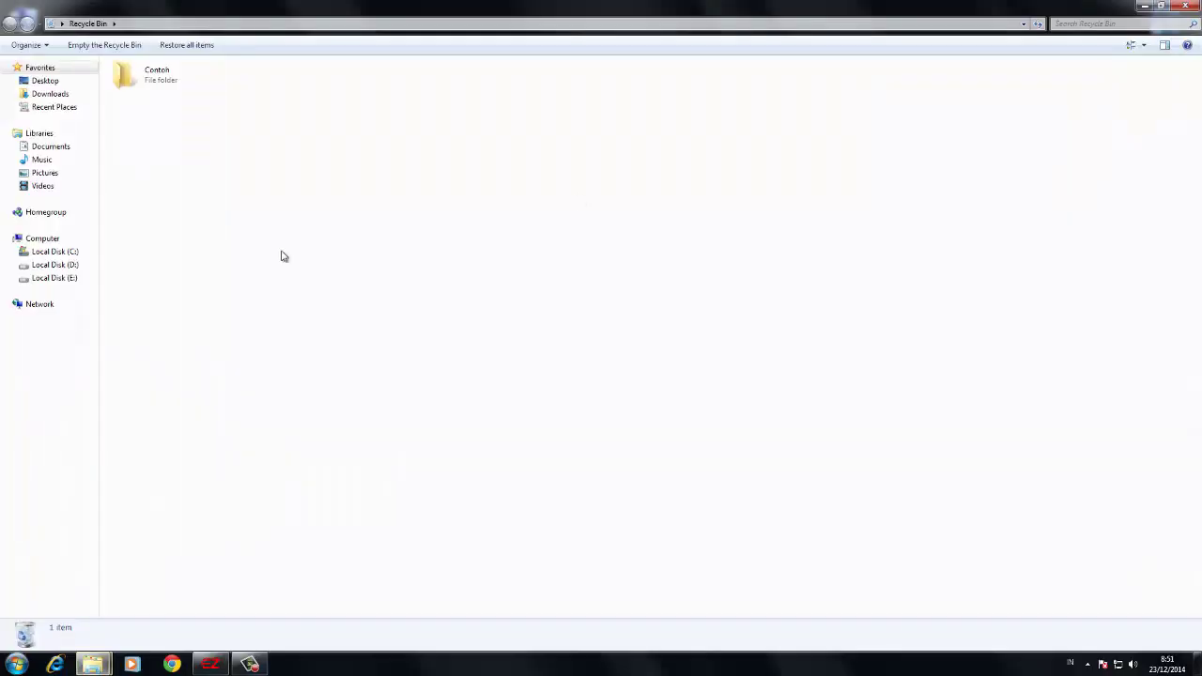
left_click_drag(664, 200, 295, 169)
left_click(176, 80)
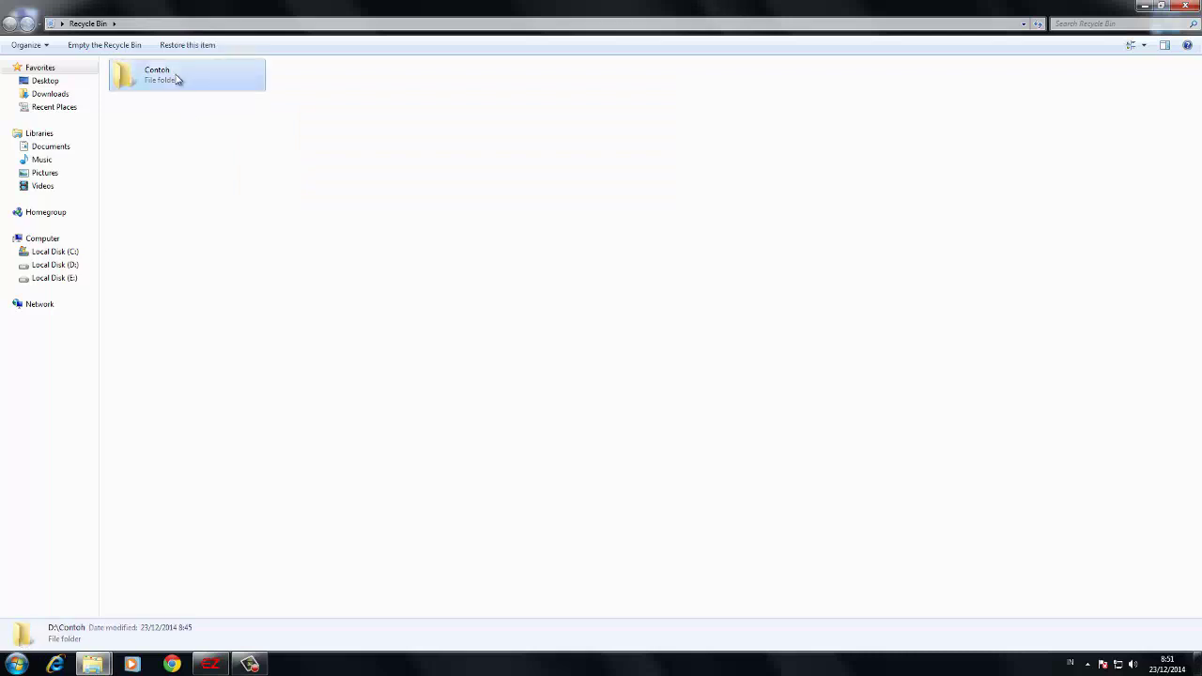
right_click(176, 80)
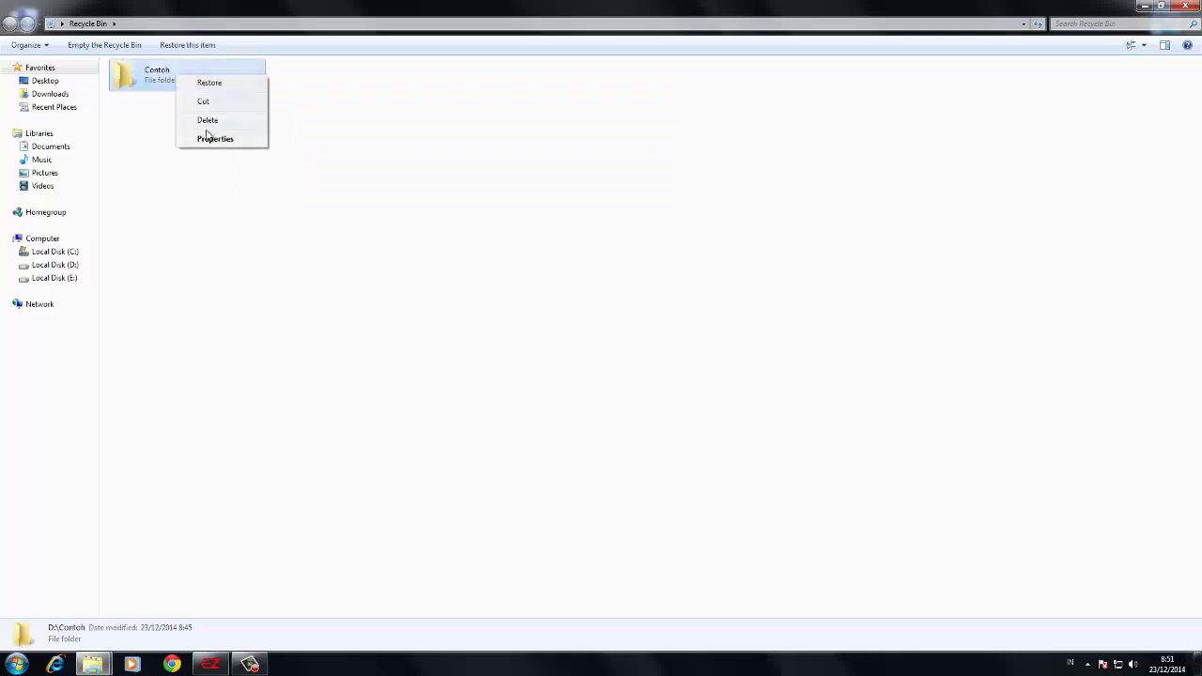
left_click(214, 84)
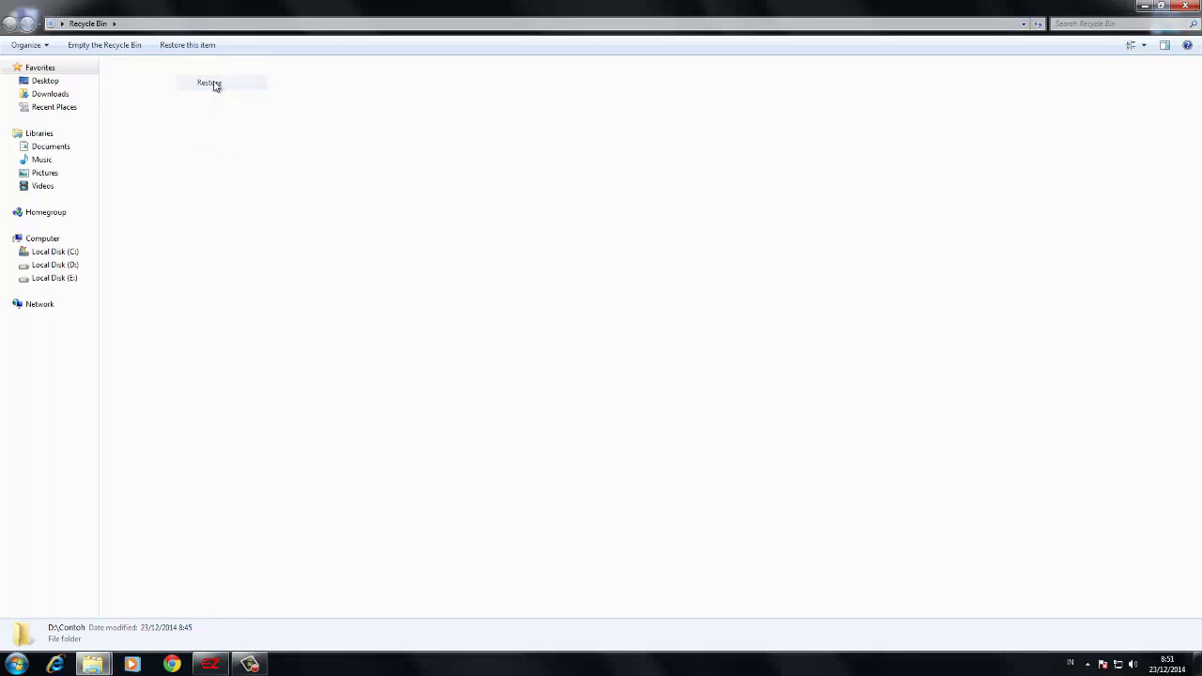
Step: Return from the Recycle Bin to the Local Disk (D:) window and refresh its folder listing
left_click(1185, 8)
left_click(94, 663)
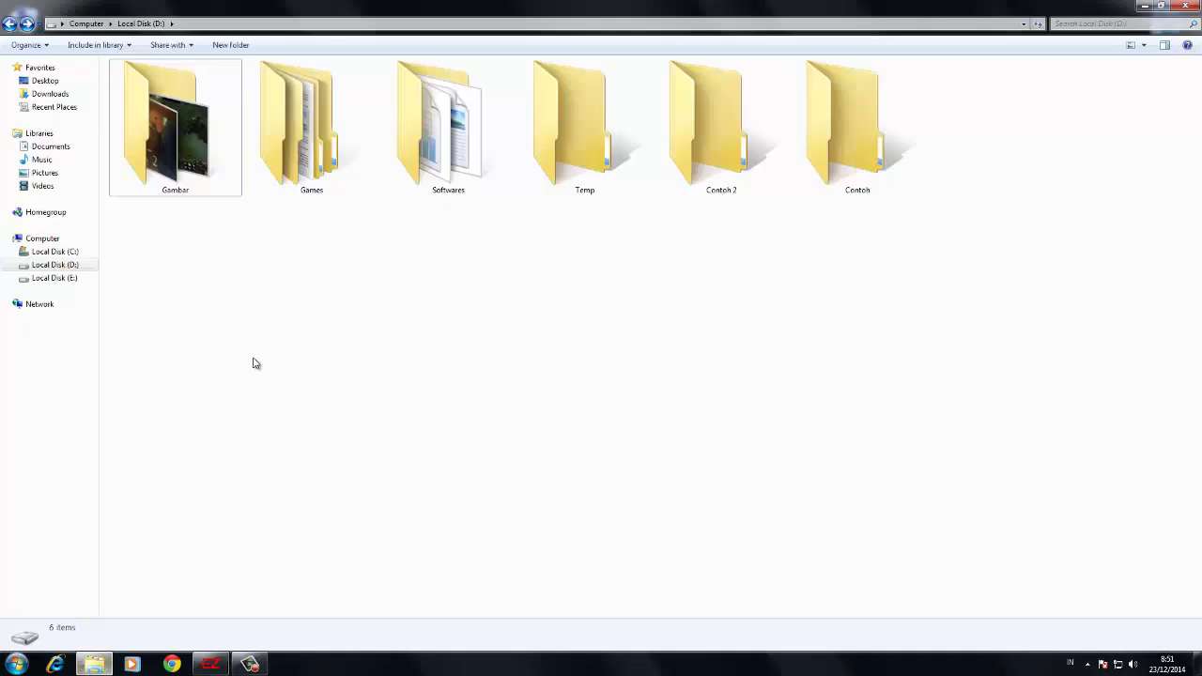
left_click(845, 140)
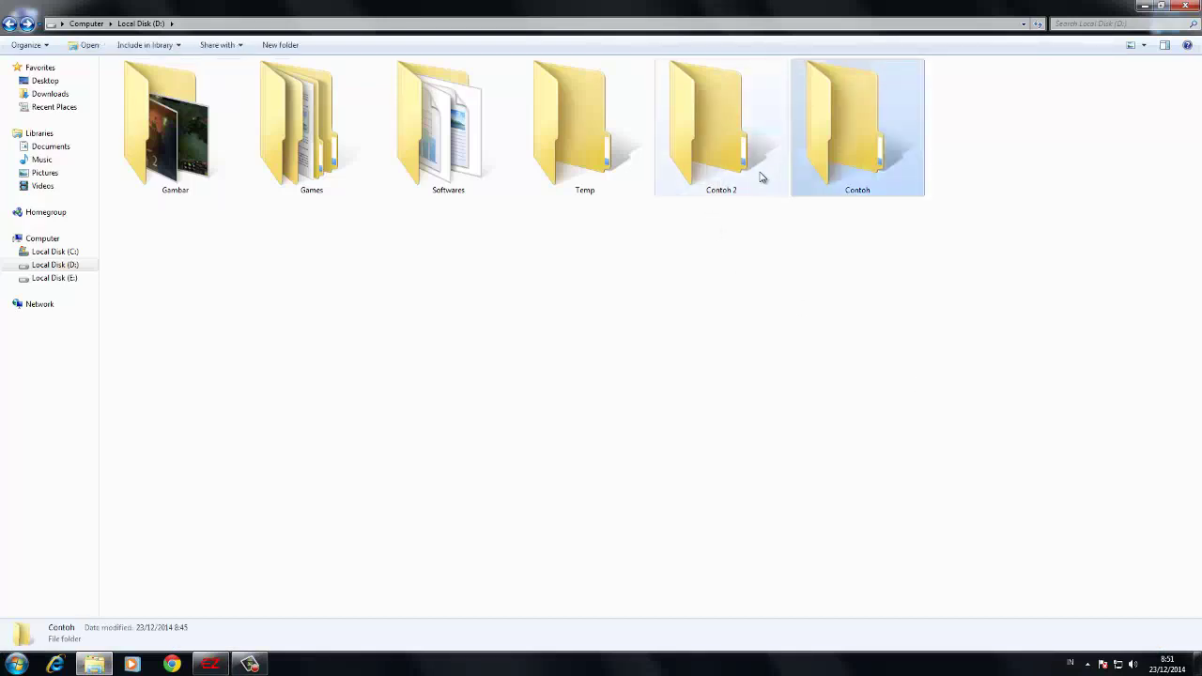
right_click(726, 258)
left_click(776, 306)
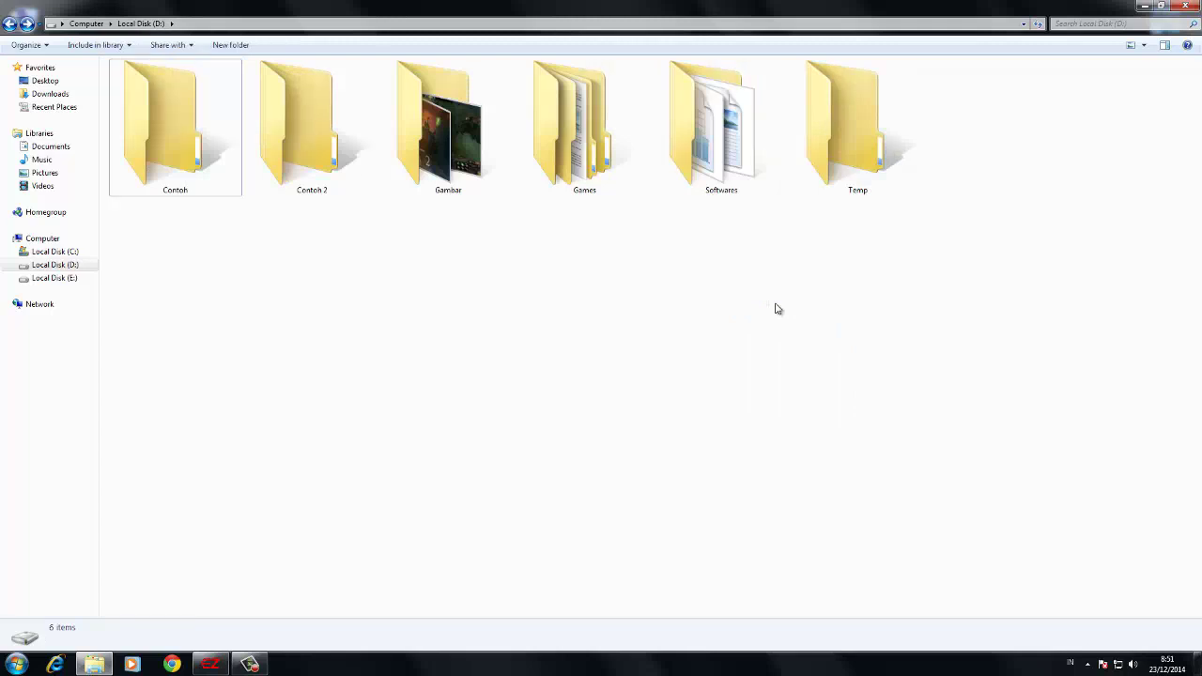
left_click(272, 165)
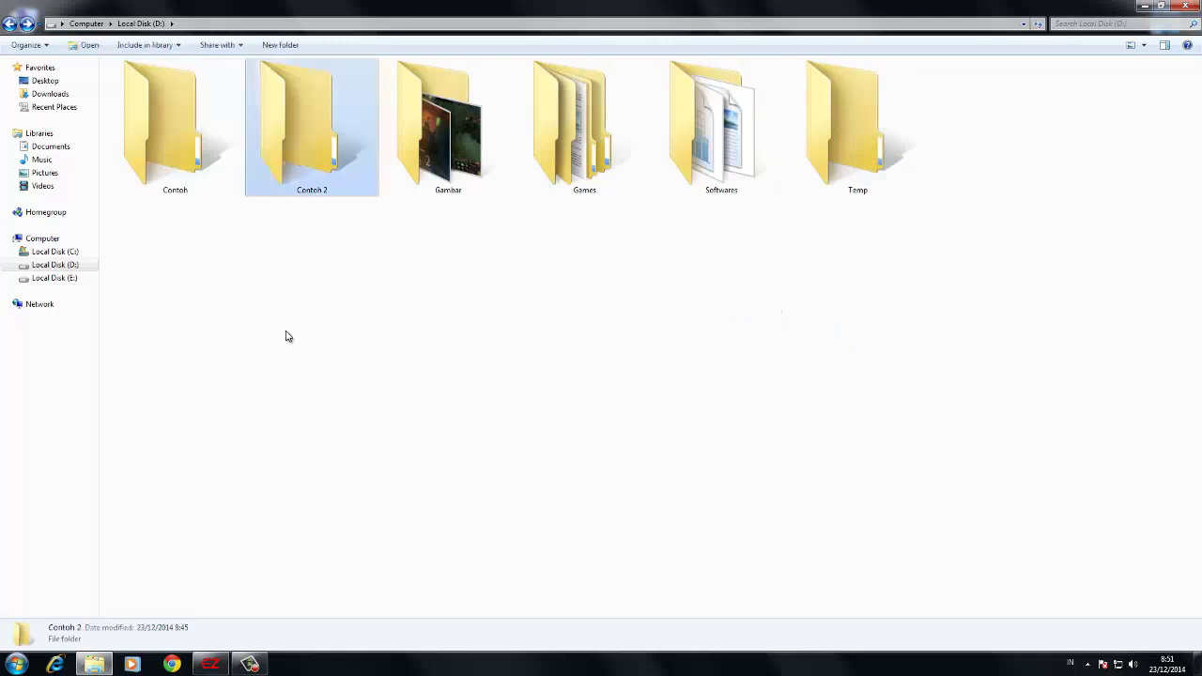
left_click(191, 175)
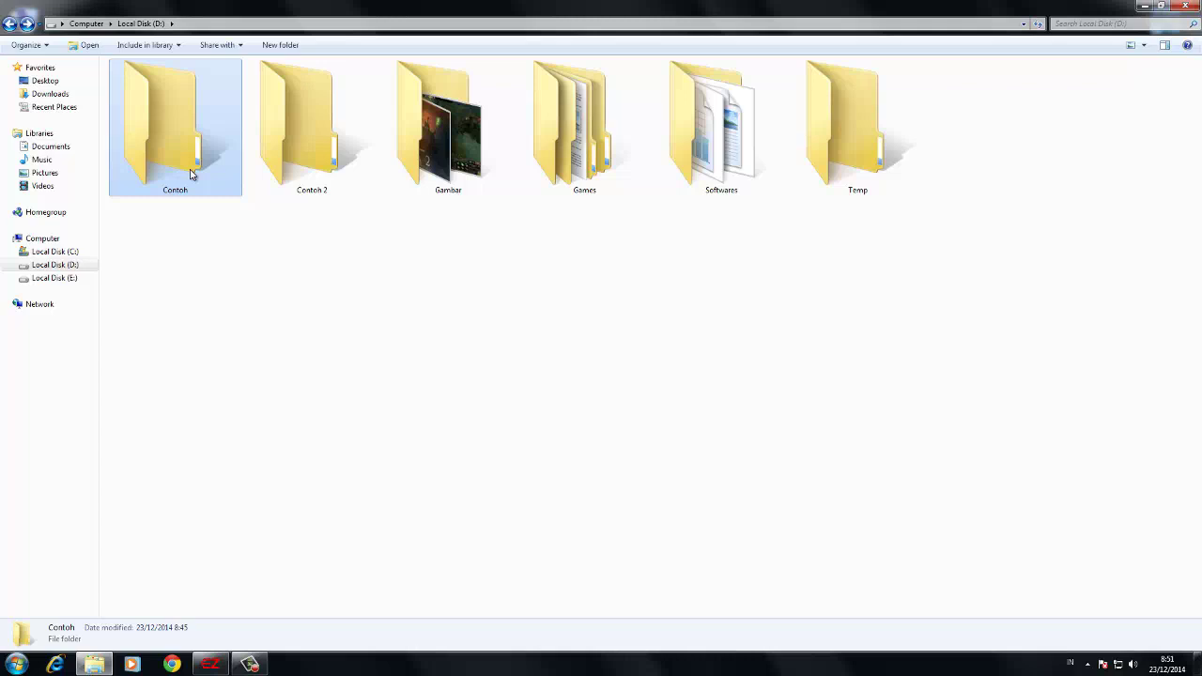
Step: Permanently delete the Contoh folder from Local Disk (D:), bypassing the Recycle Bin, and check the Recycle Bin for it
key("shift+Delete")
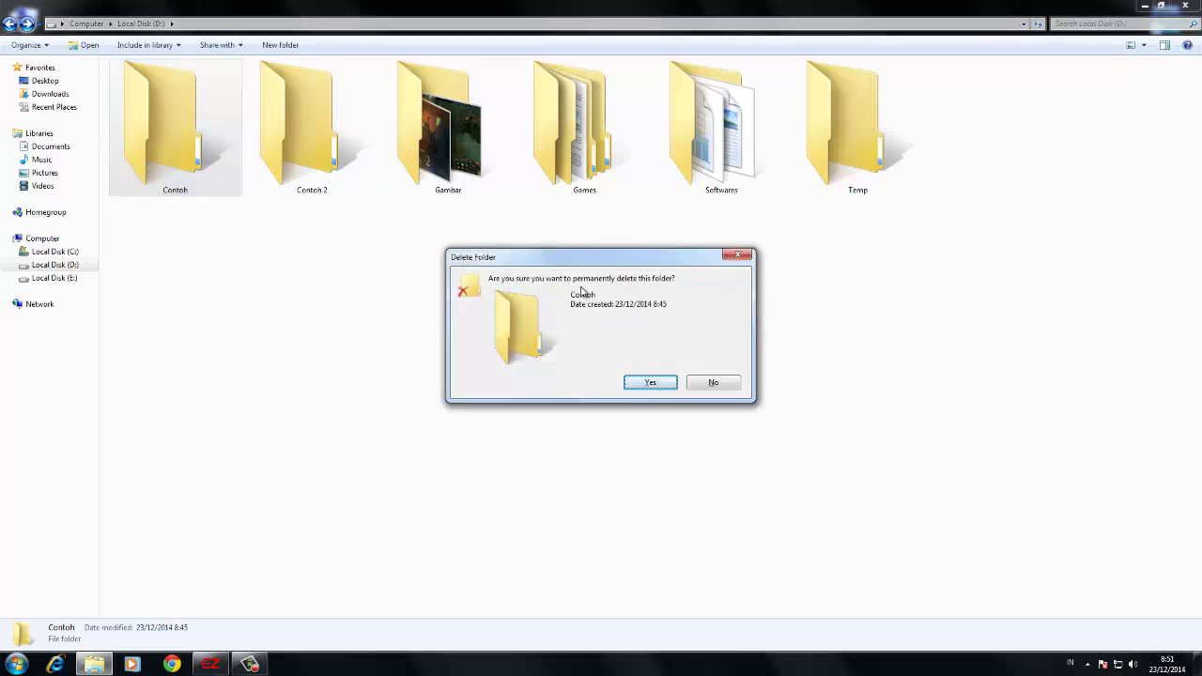
left_click(651, 385)
left_click(1144, 6)
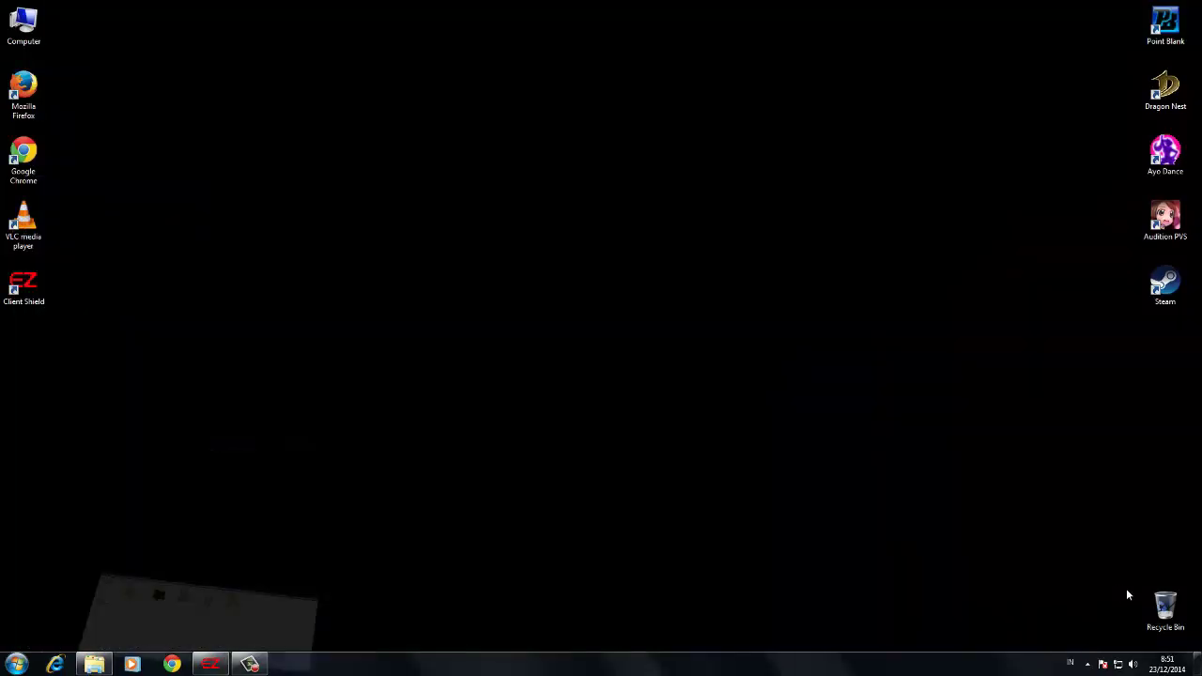
double_click(1164, 607)
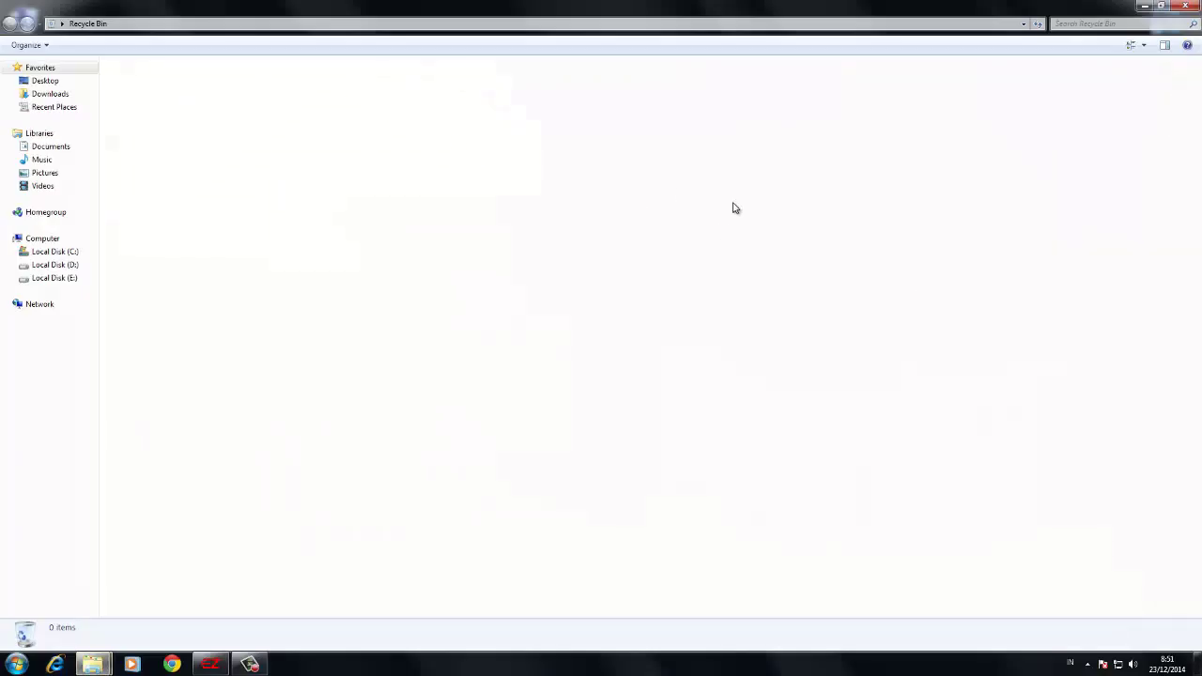
left_click(1190, 7)
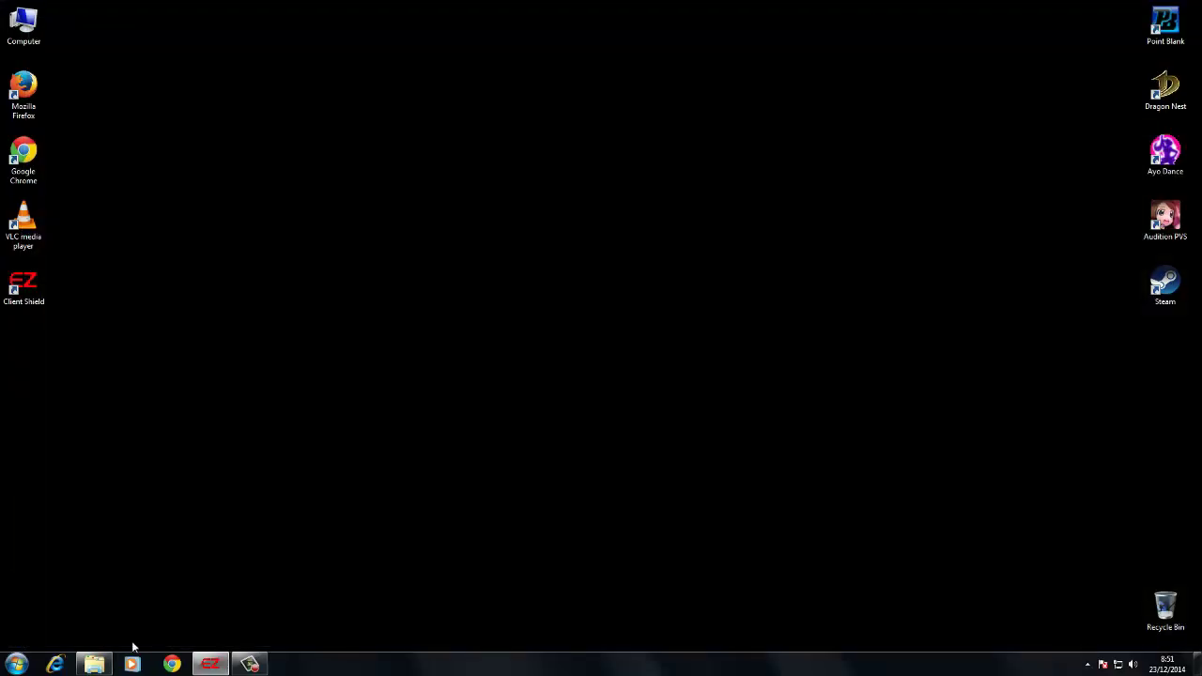
left_click(95, 665)
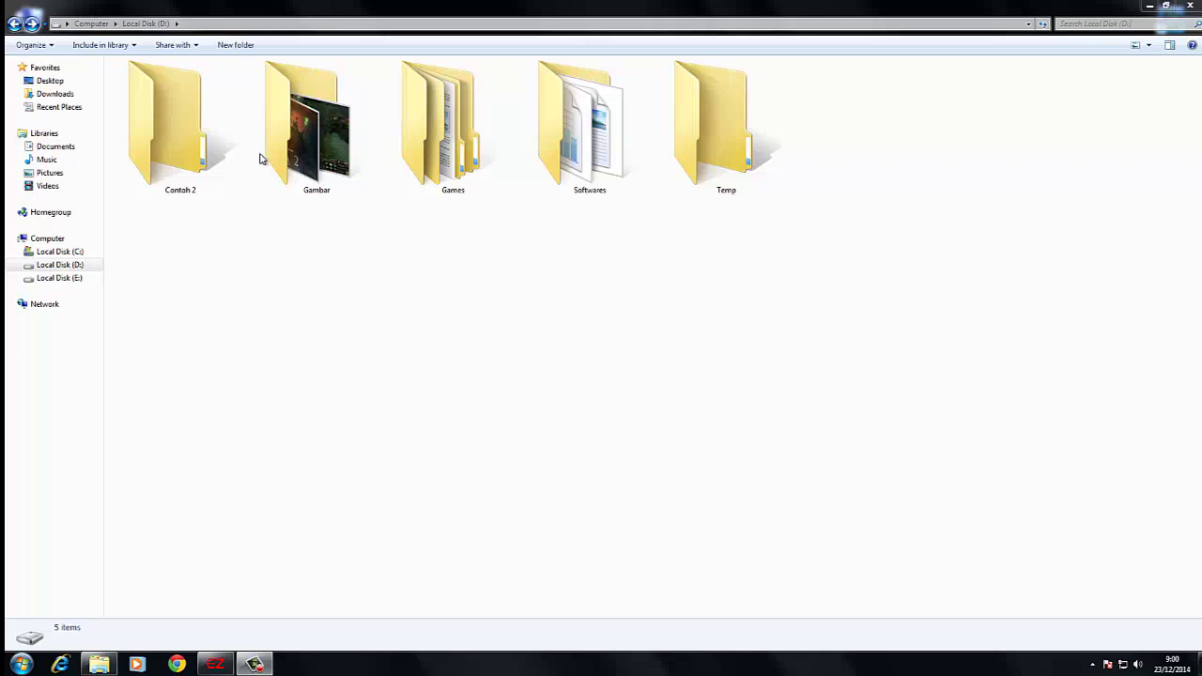
Step: Move the Contoh 2 folder directly into the Softwares folder on Local Disk (D:)
left_click(210, 118)
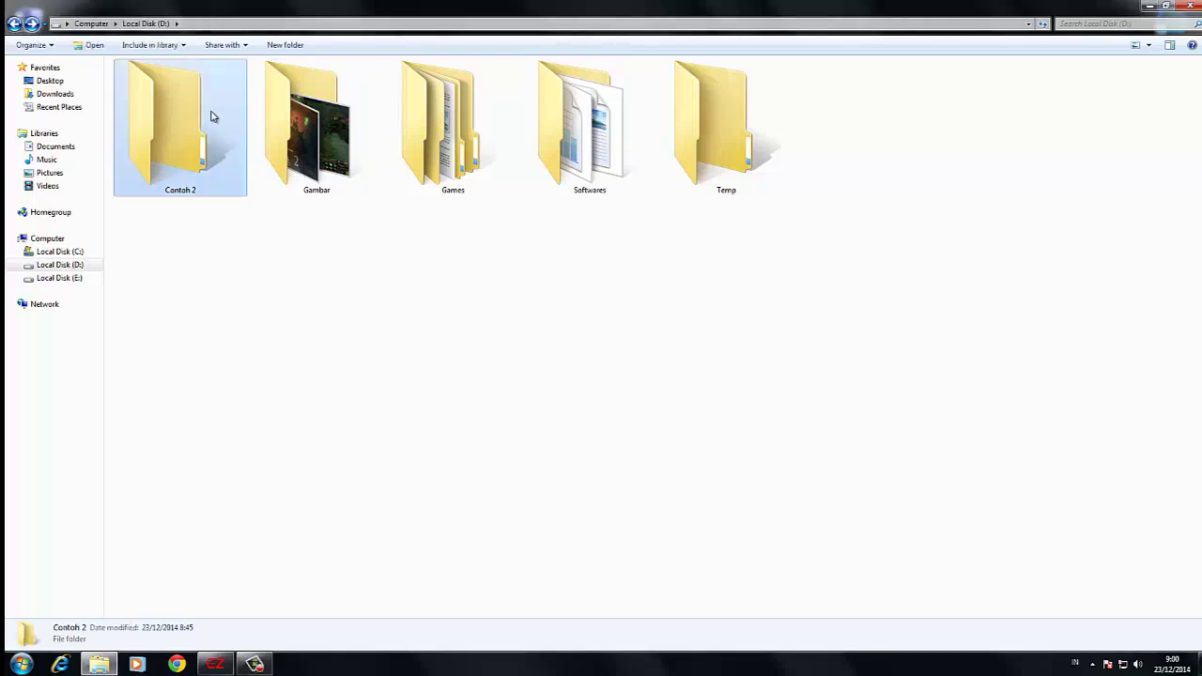
left_click(617, 171)
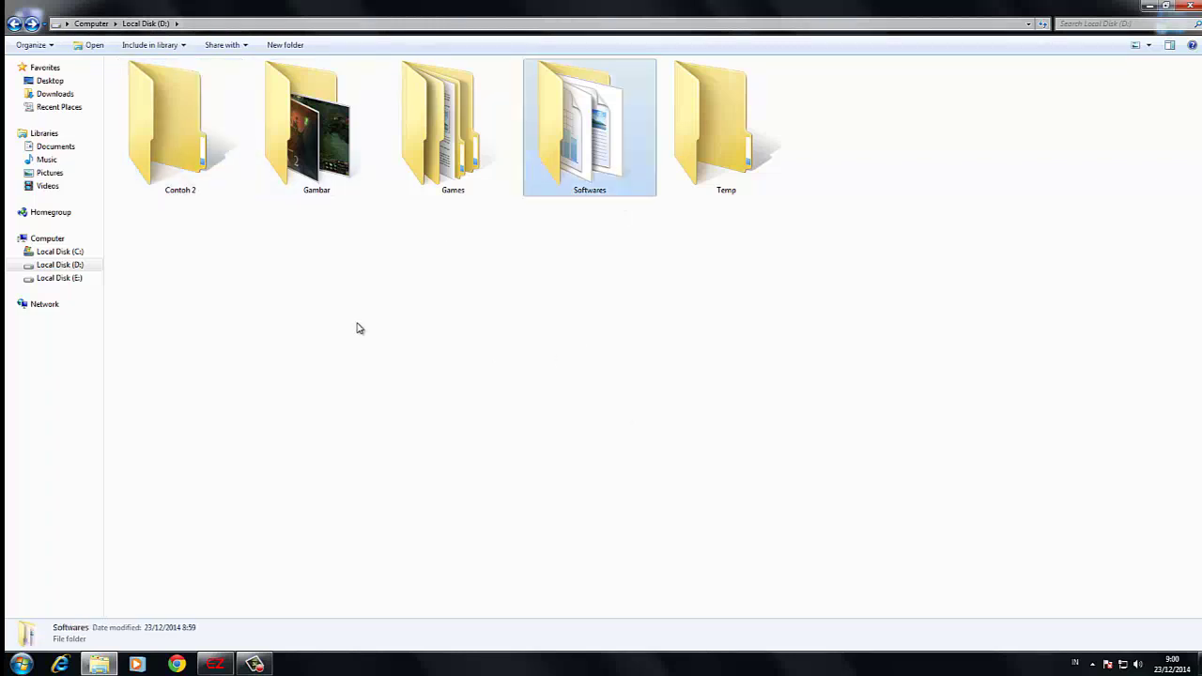
left_click(174, 171)
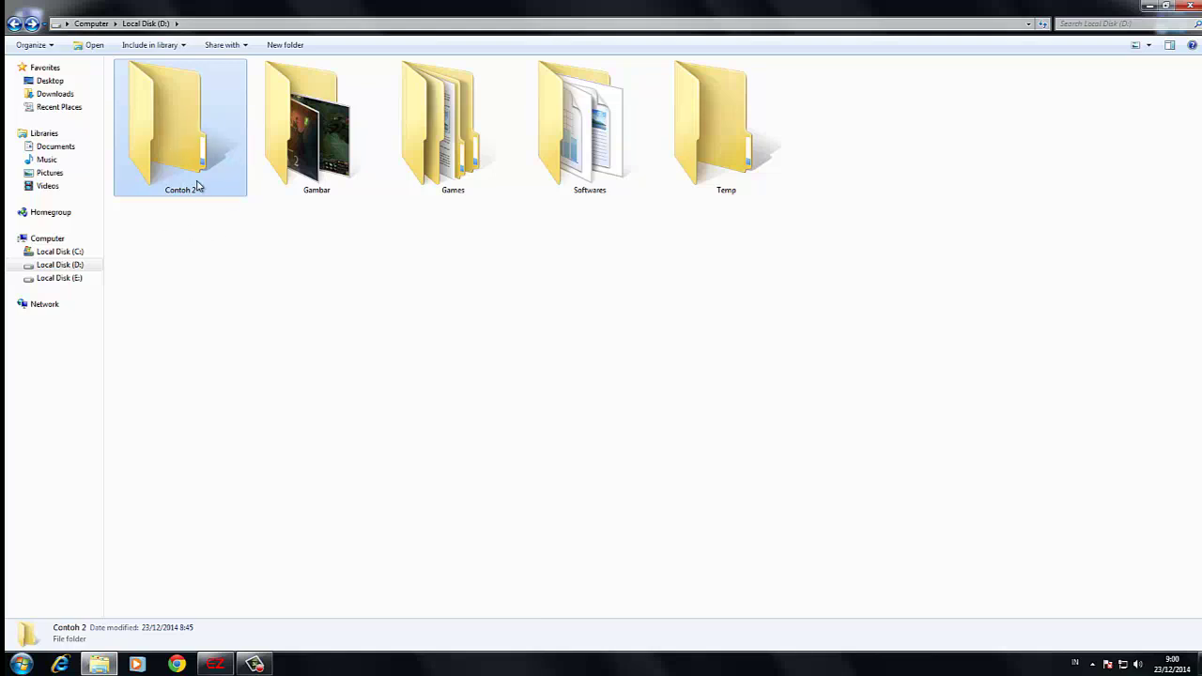
left_click_drag(158, 99, 562, 174)
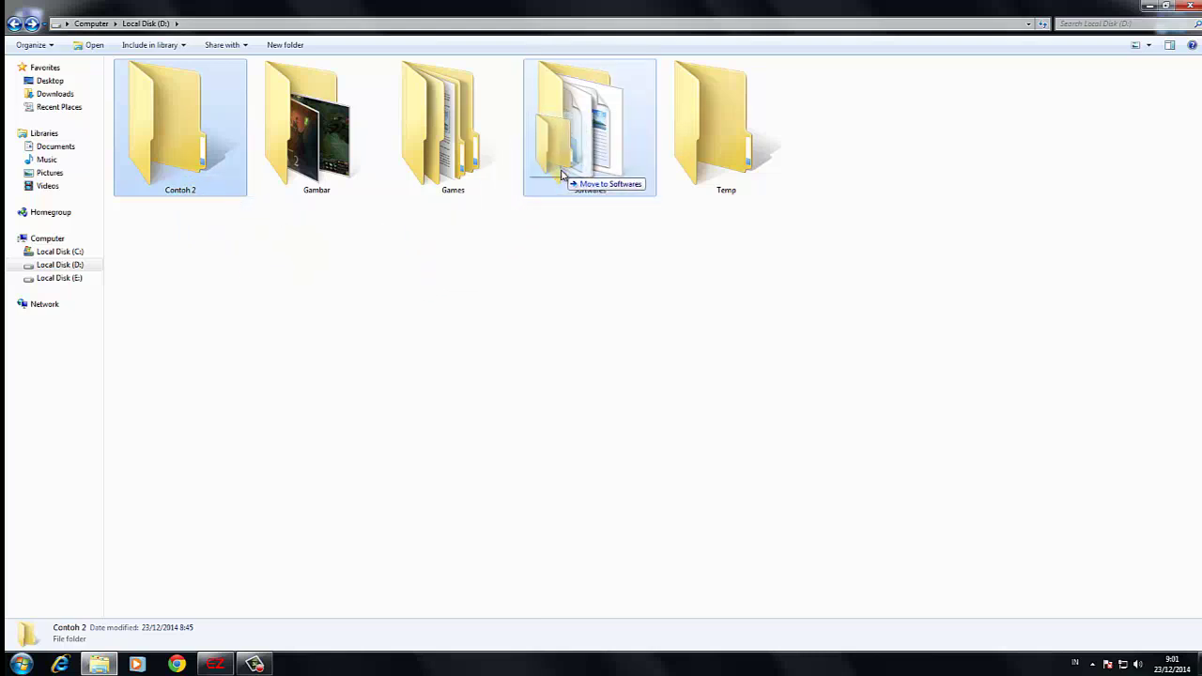
left_click_drag(563, 174, 562, 174)
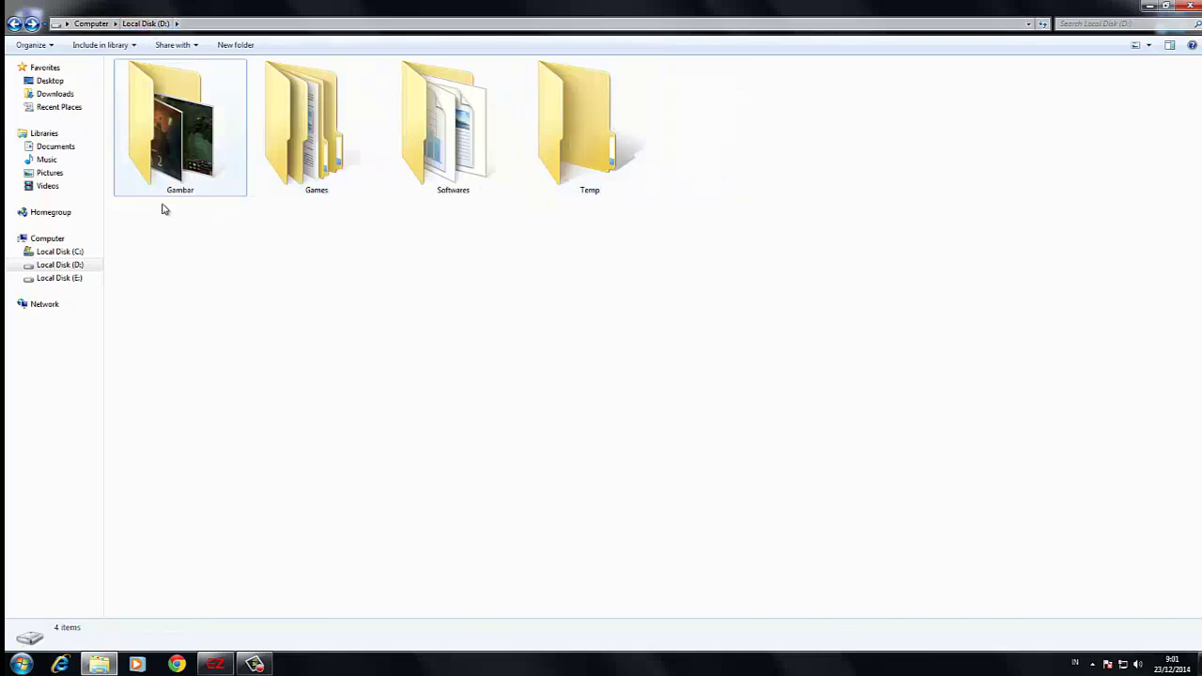
Step: Look inside Softwares and its Contoh 2 subfolder to check the move, and return to Local Disk (D:)
left_click(413, 132)
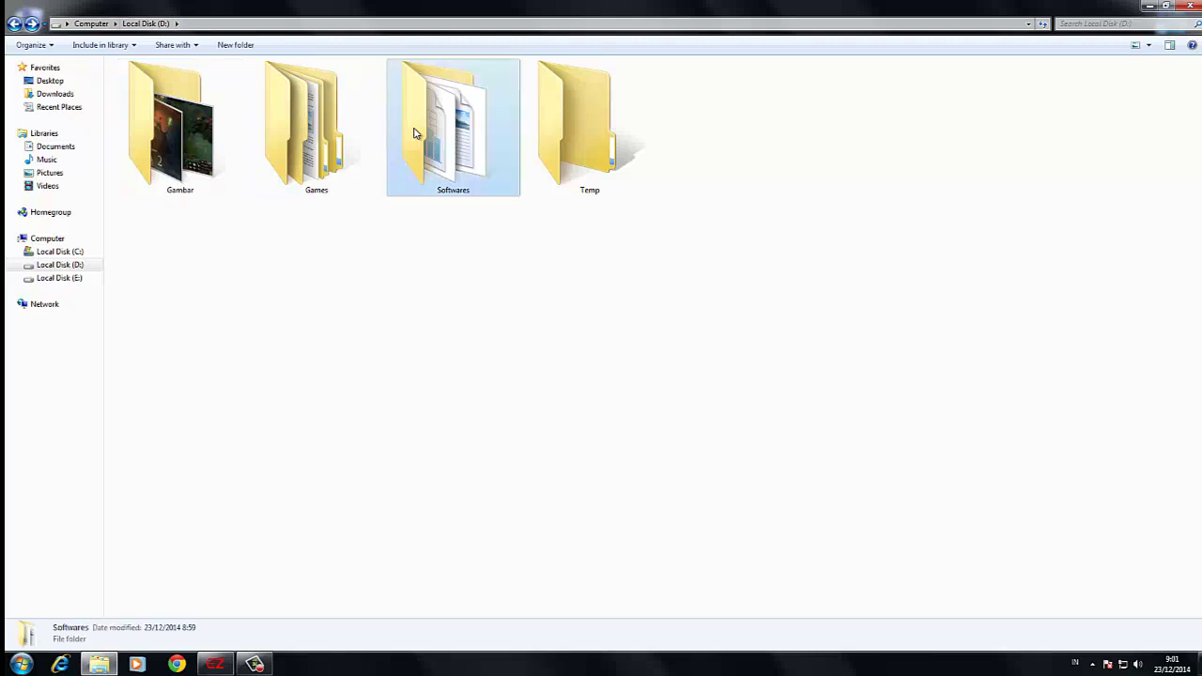
double_click(413, 132)
double_click(244, 86)
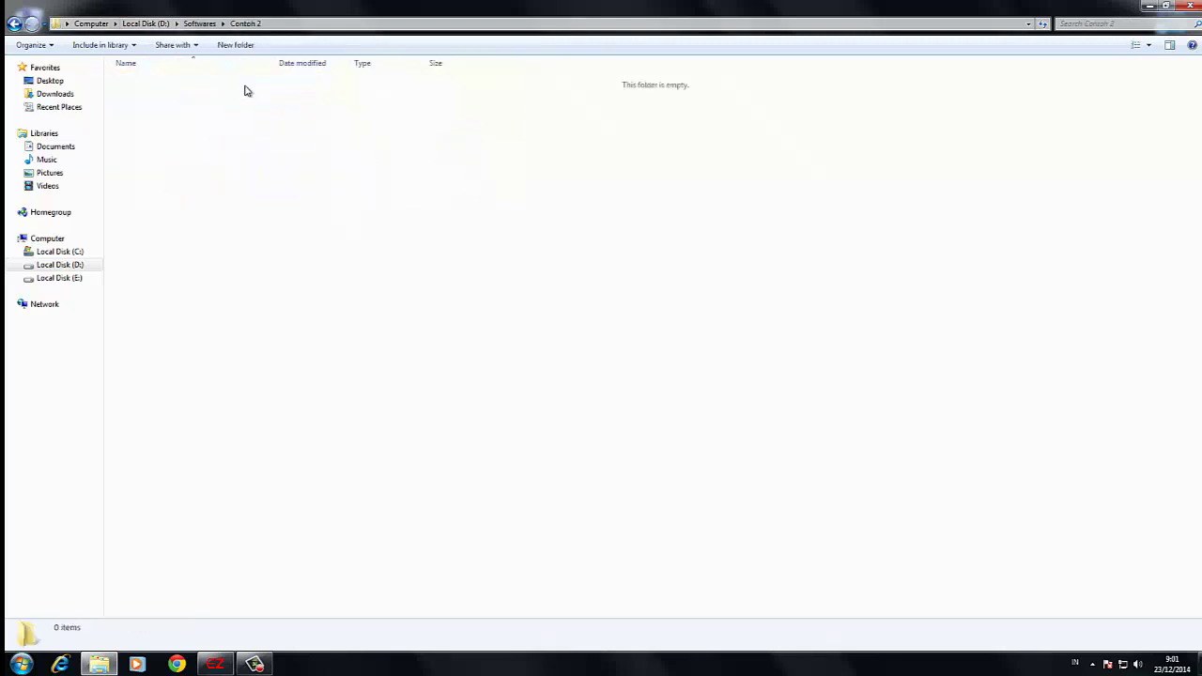
key("BackSpace")
key("BackSpace")
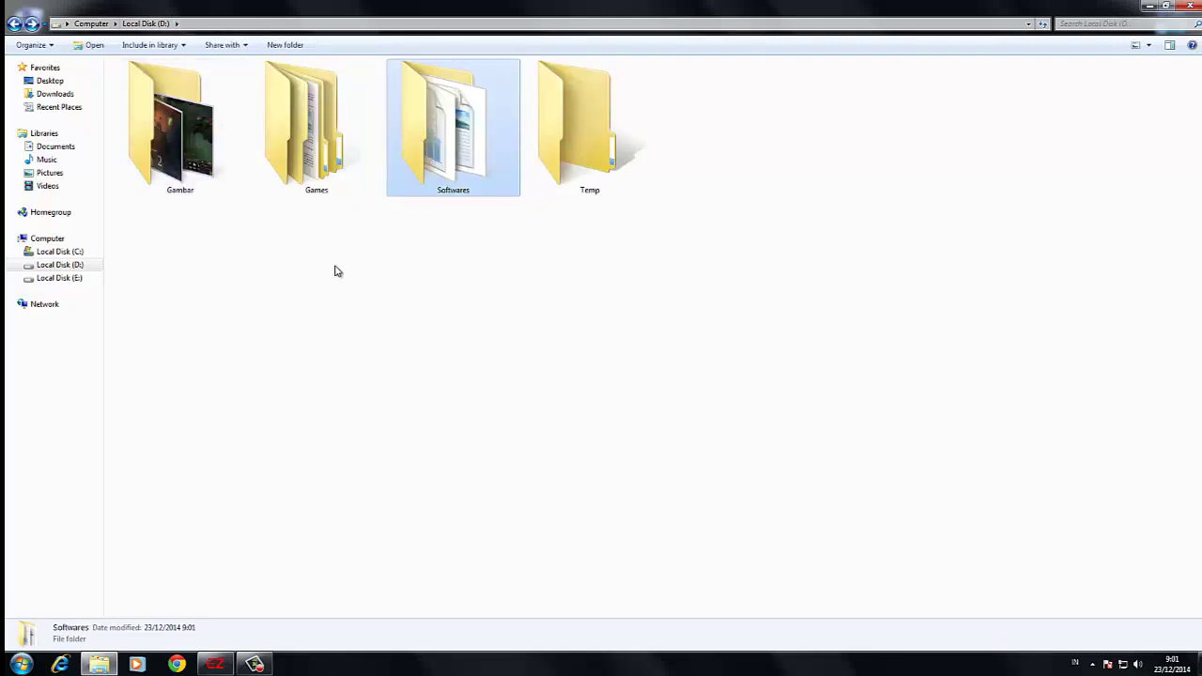
left_click(579, 241)
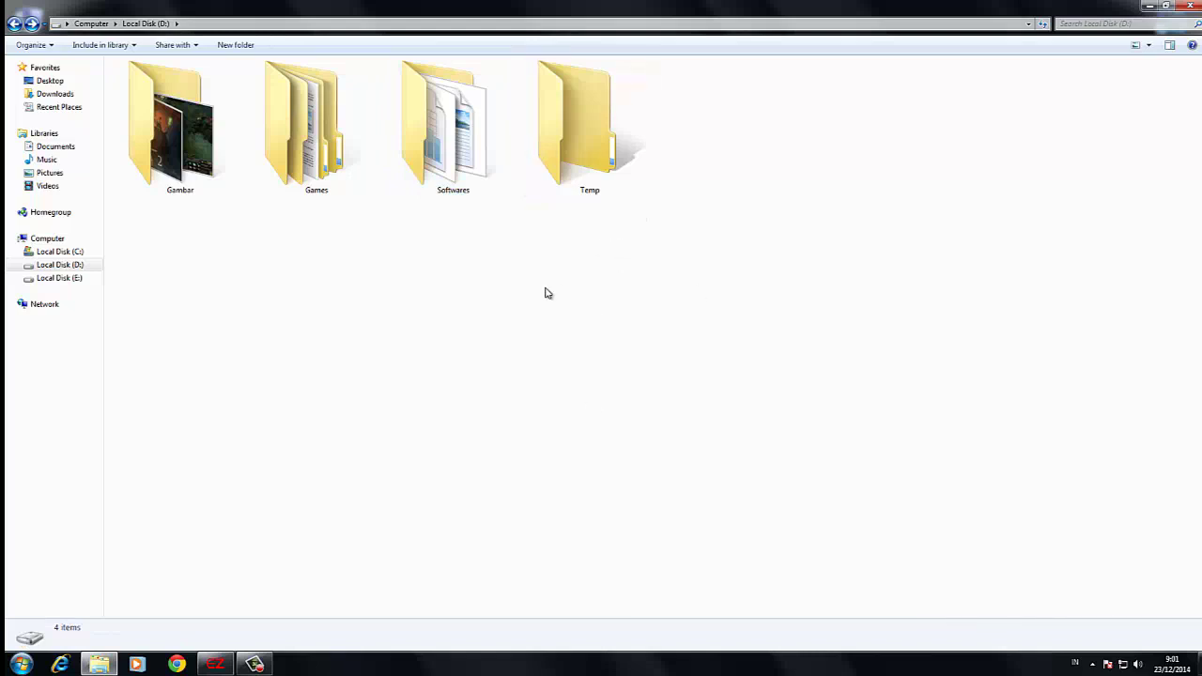
Step: Cut the Temp folder, paste it into the Softwares folder, and return to Local Disk (D:)
left_click(599, 161)
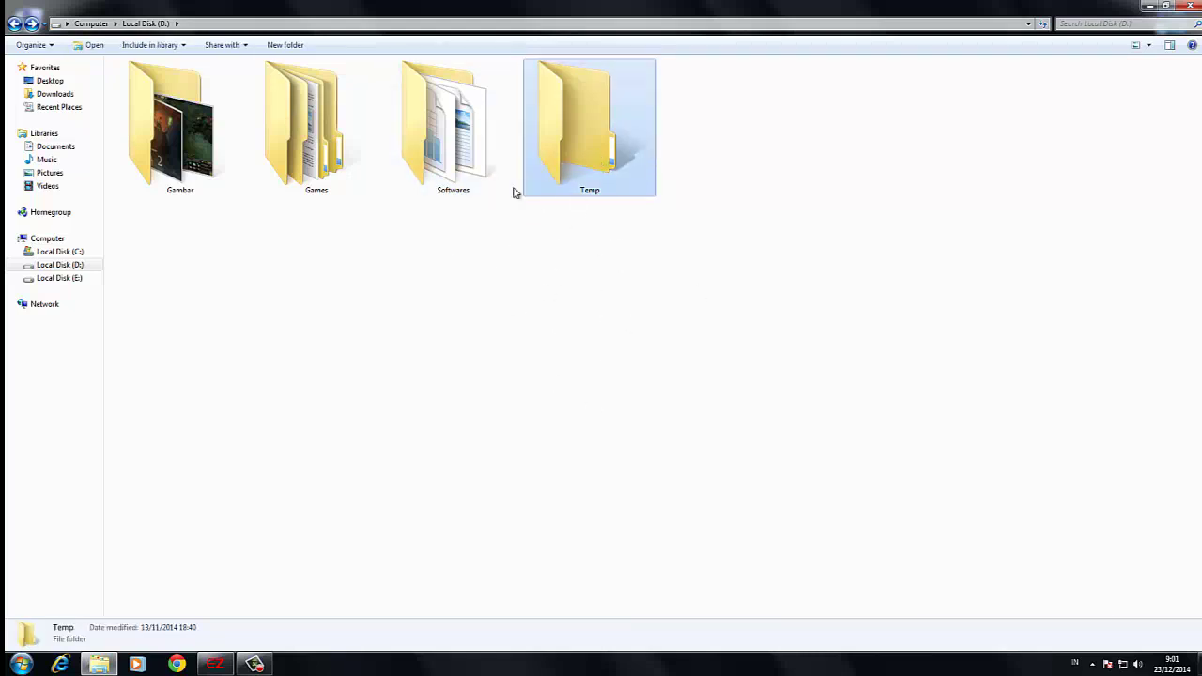
right_click(576, 181)
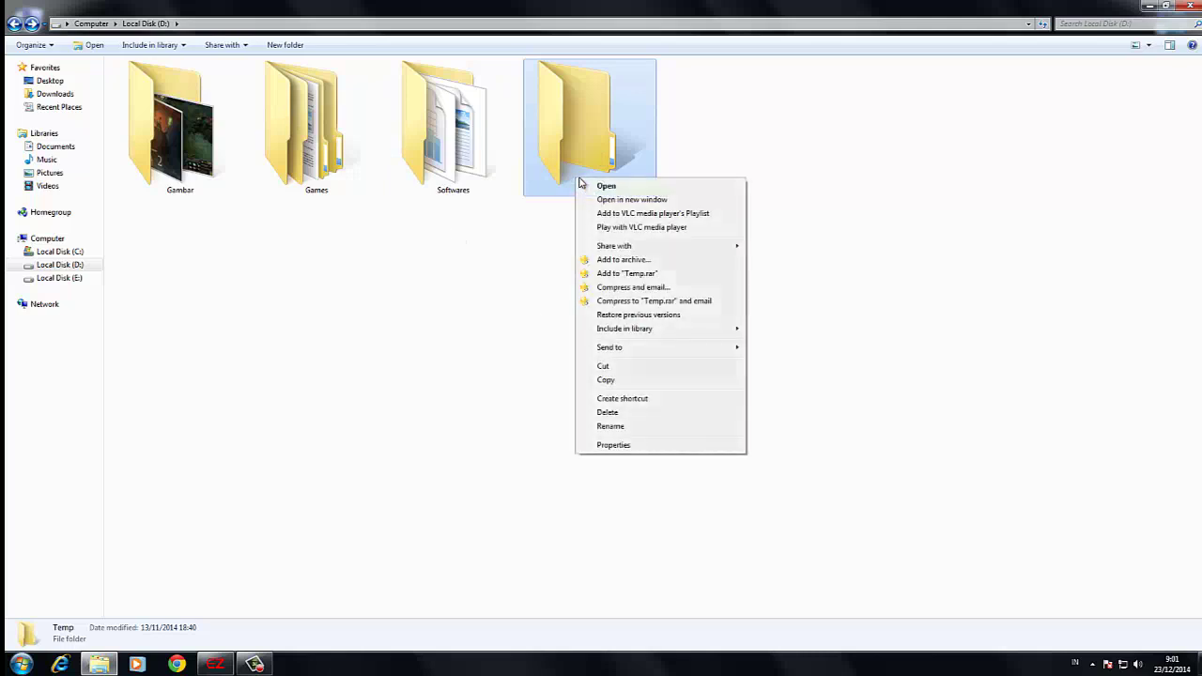
left_click(614, 370)
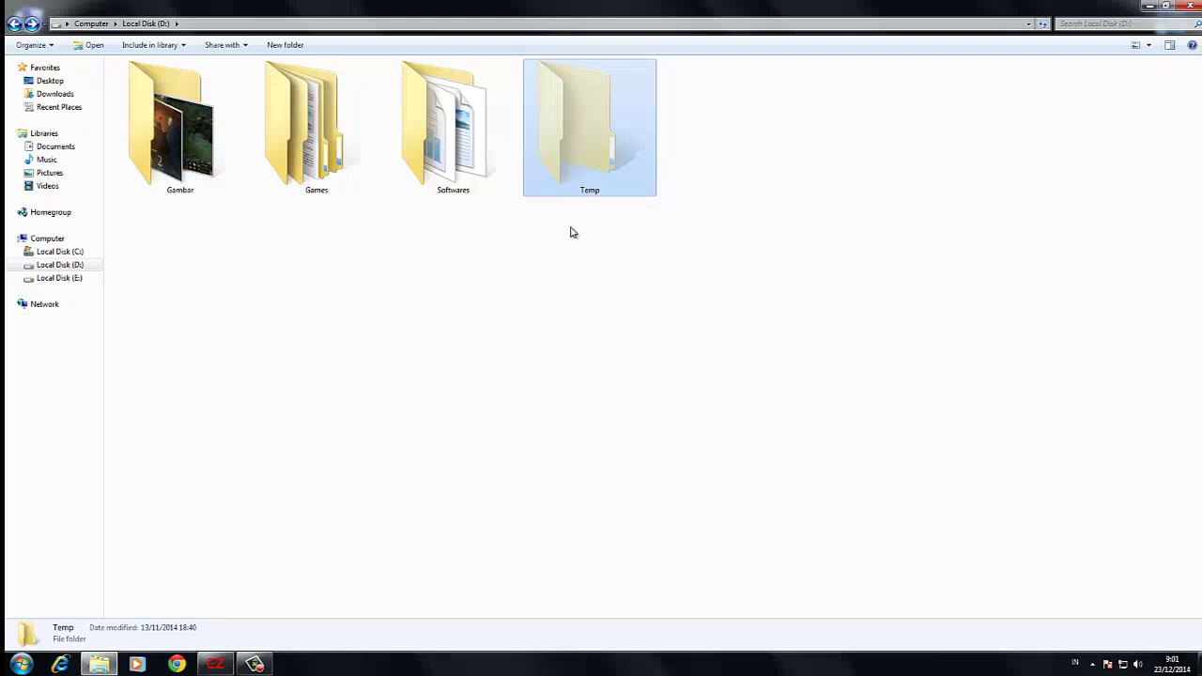
double_click(456, 159)
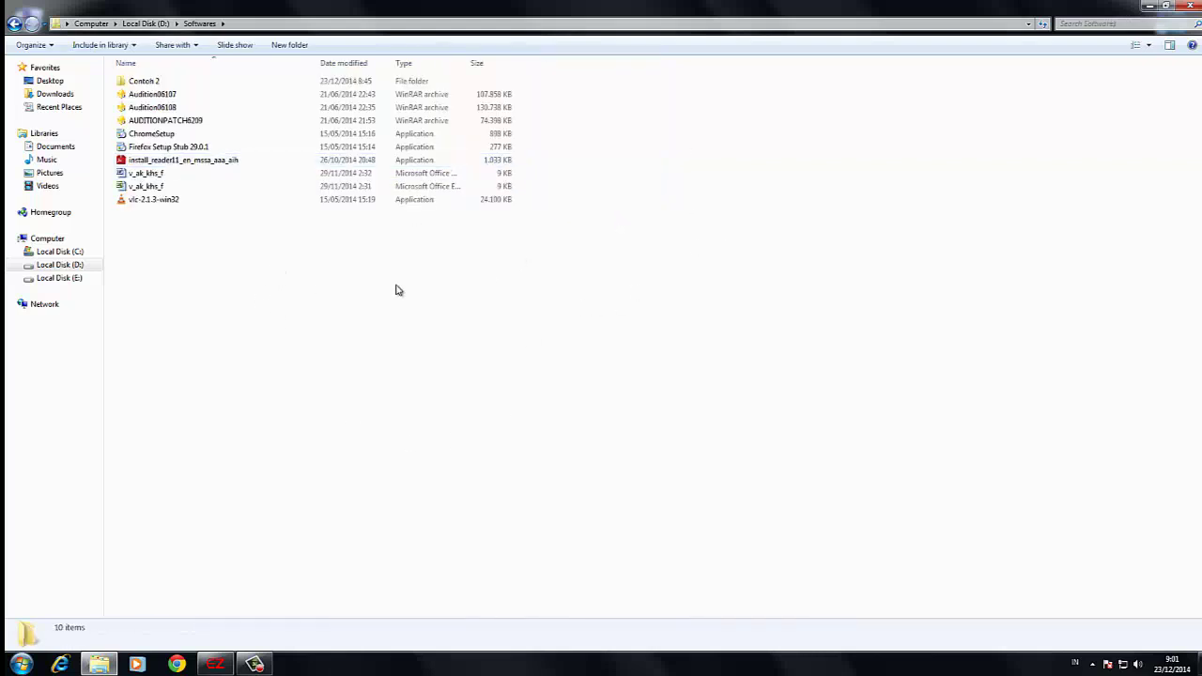
right_click(302, 254)
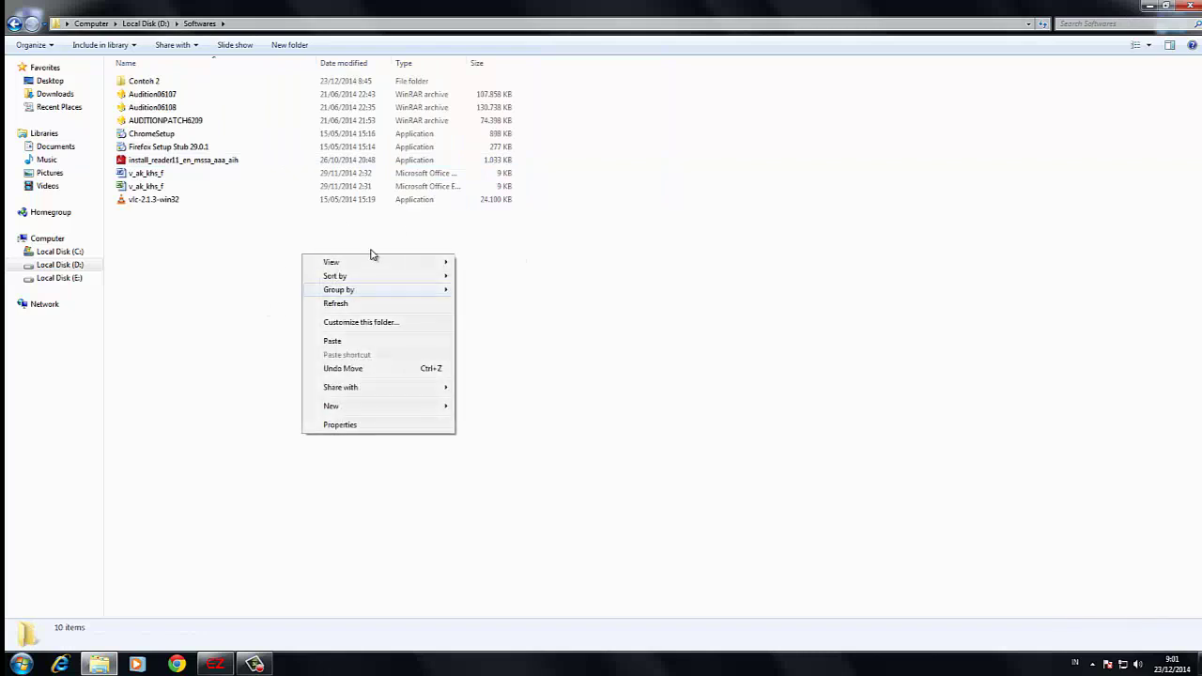
left_click(360, 340)
left_click(214, 227)
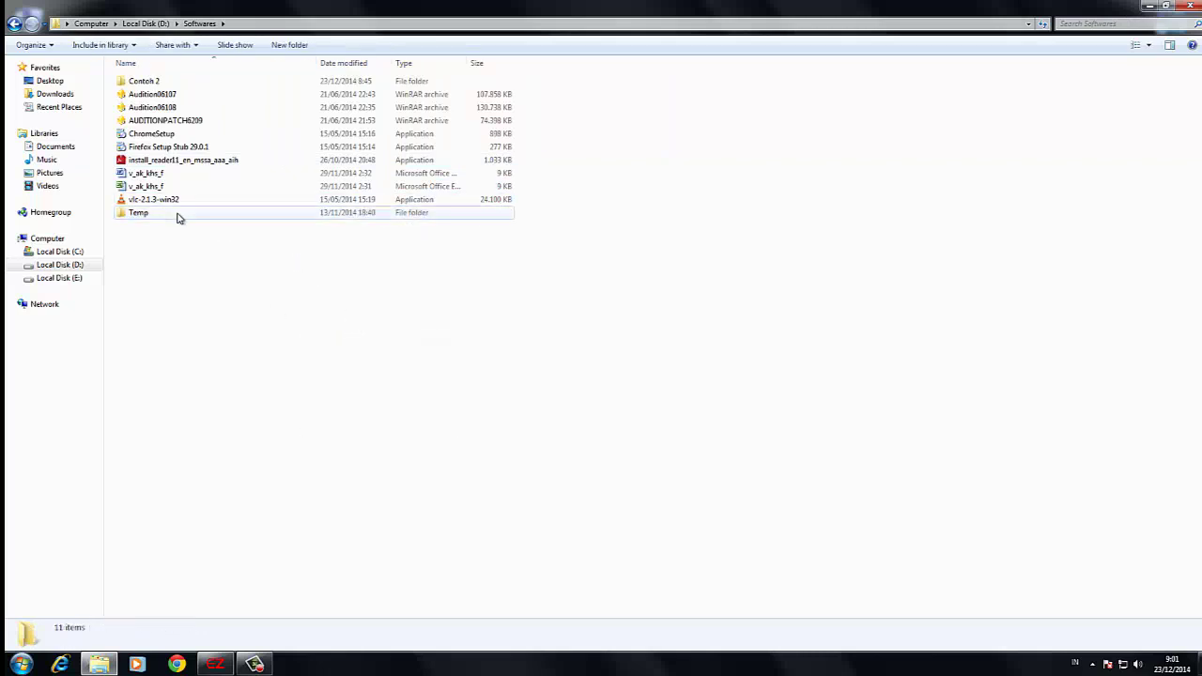
left_click(179, 215)
left_click(14, 24)
left_click_drag(613, 263, 634, 231)
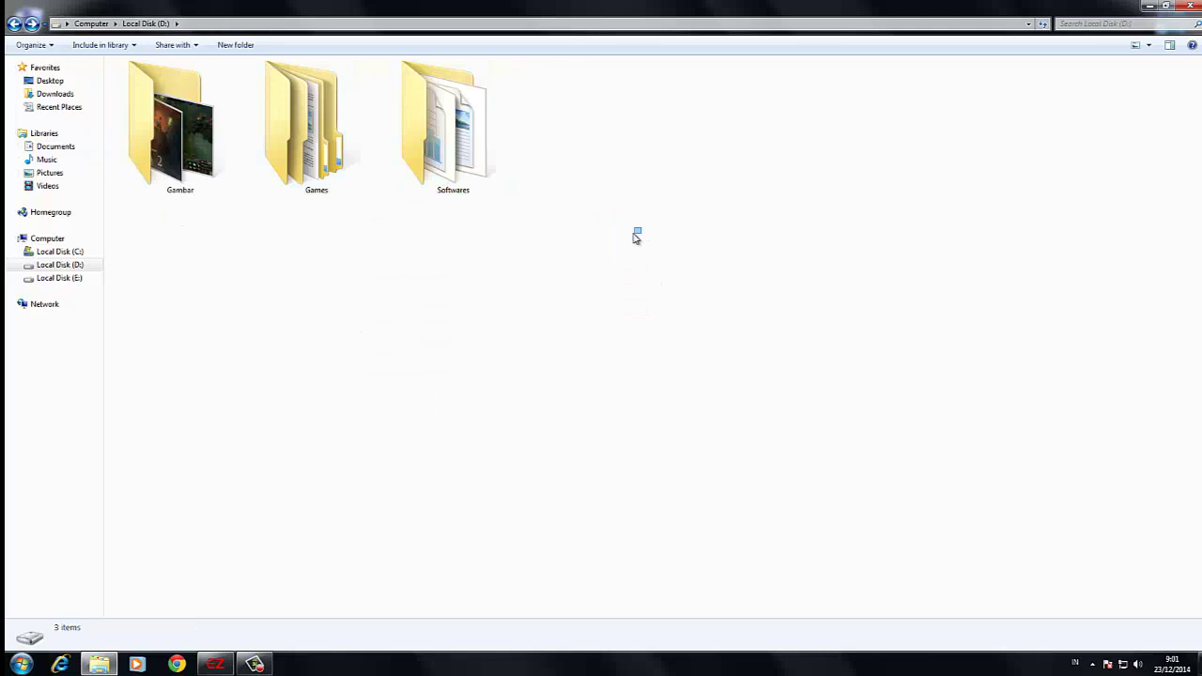
Step: Copy the Gambar folder, paste the copy into the Softwares folder, and return to Local Disk (D:)
left_click(178, 161)
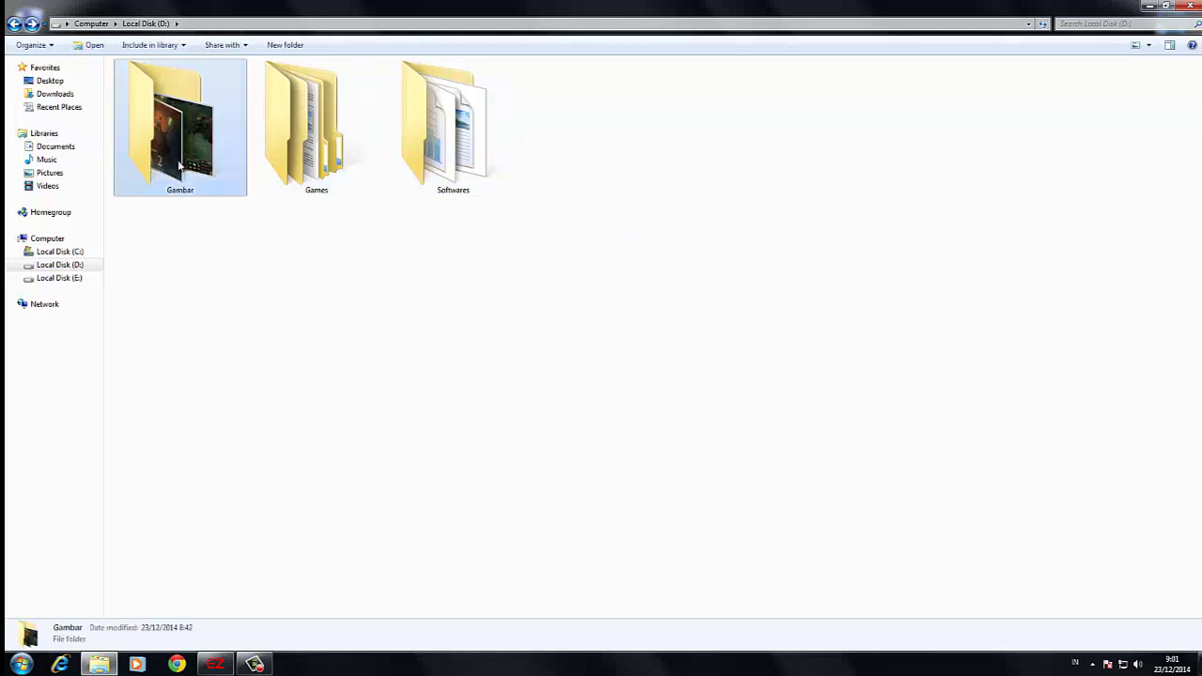
right_click(178, 161)
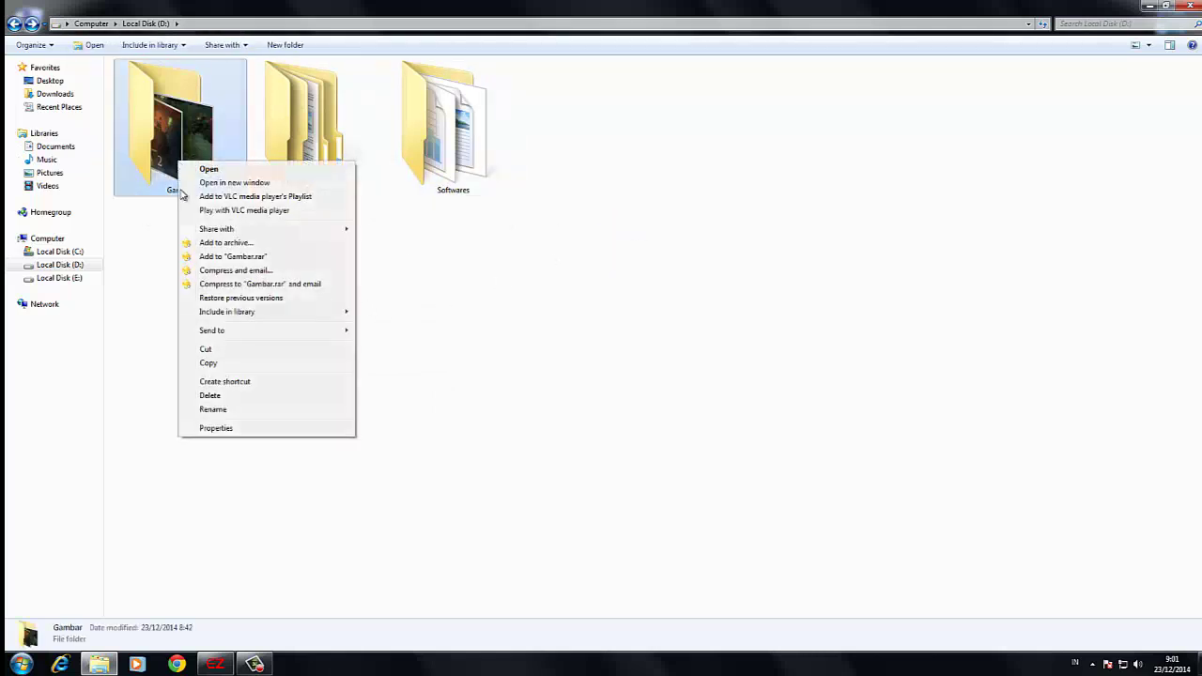
left_click(225, 368)
left_click(446, 132)
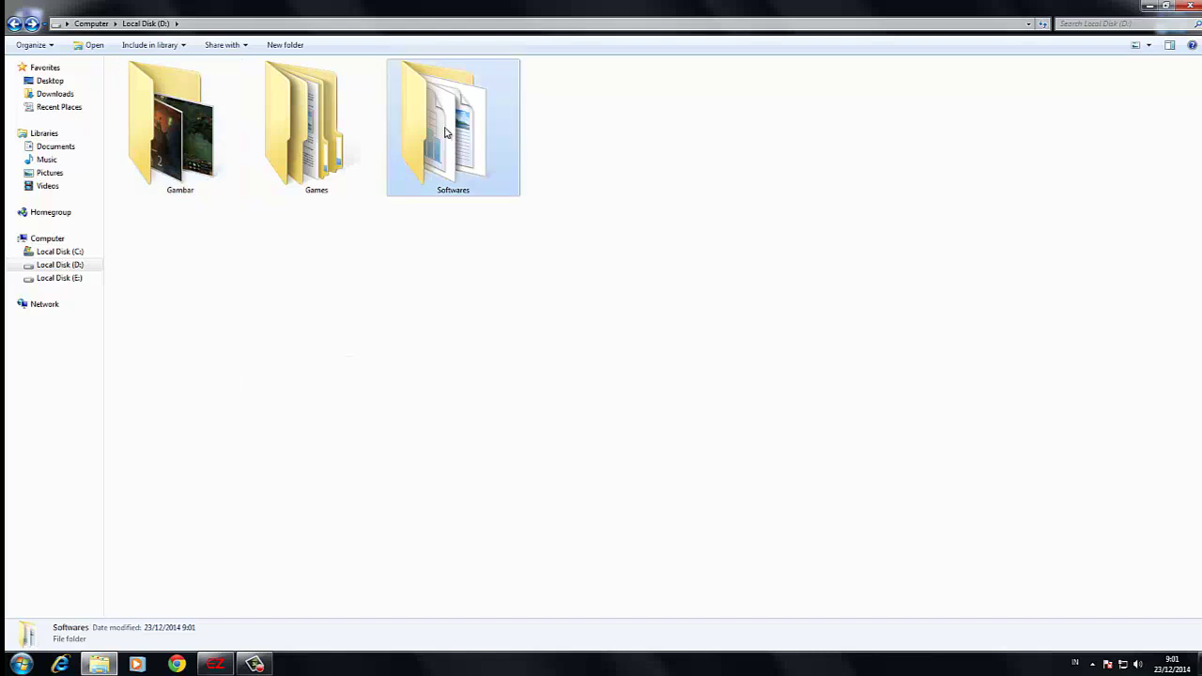
double_click(413, 147)
right_click(138, 328)
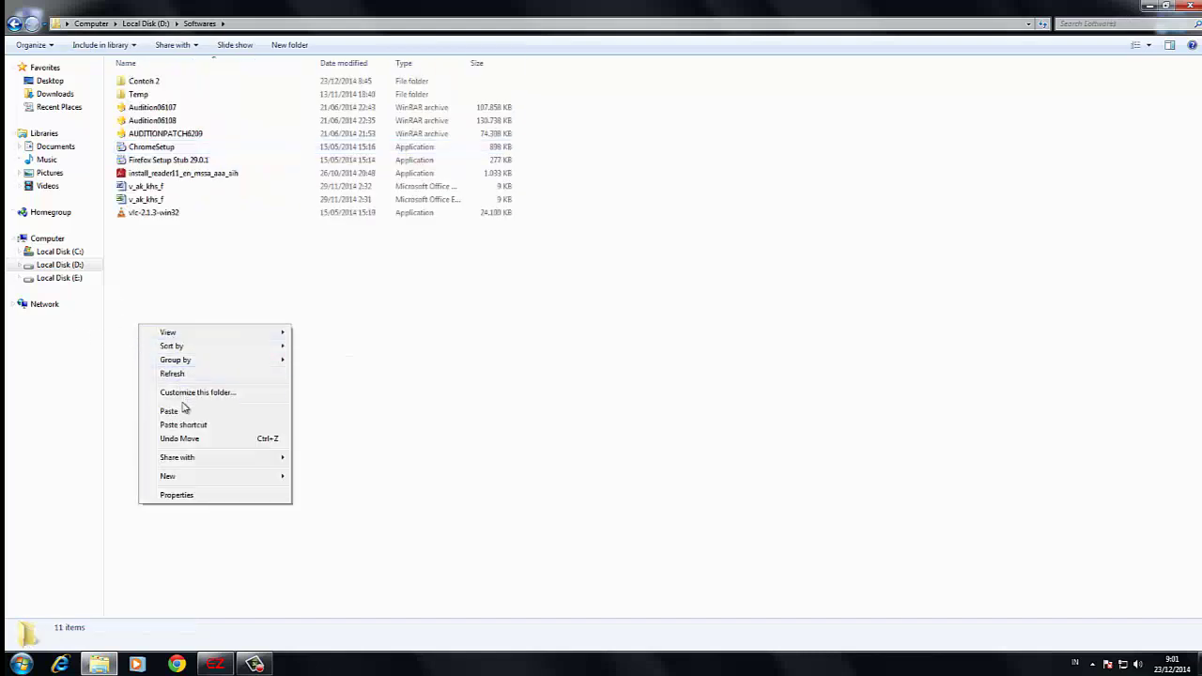
left_click(193, 408)
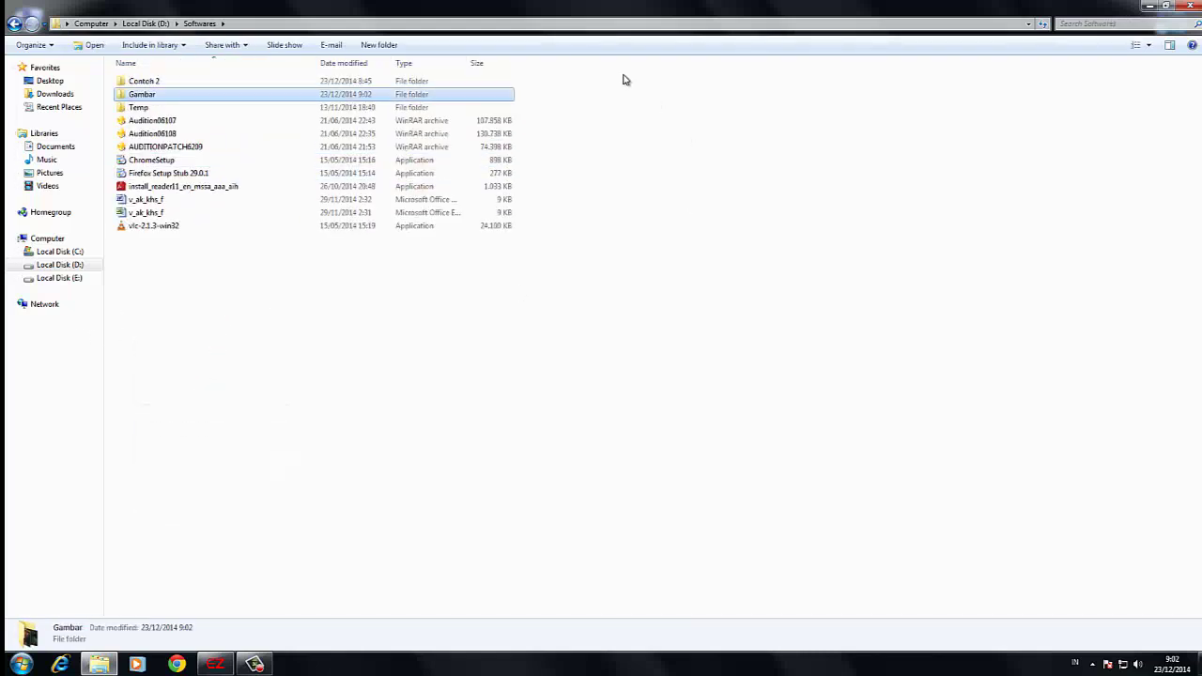
left_click(598, 118)
left_click_drag(615, 136, 584, 261)
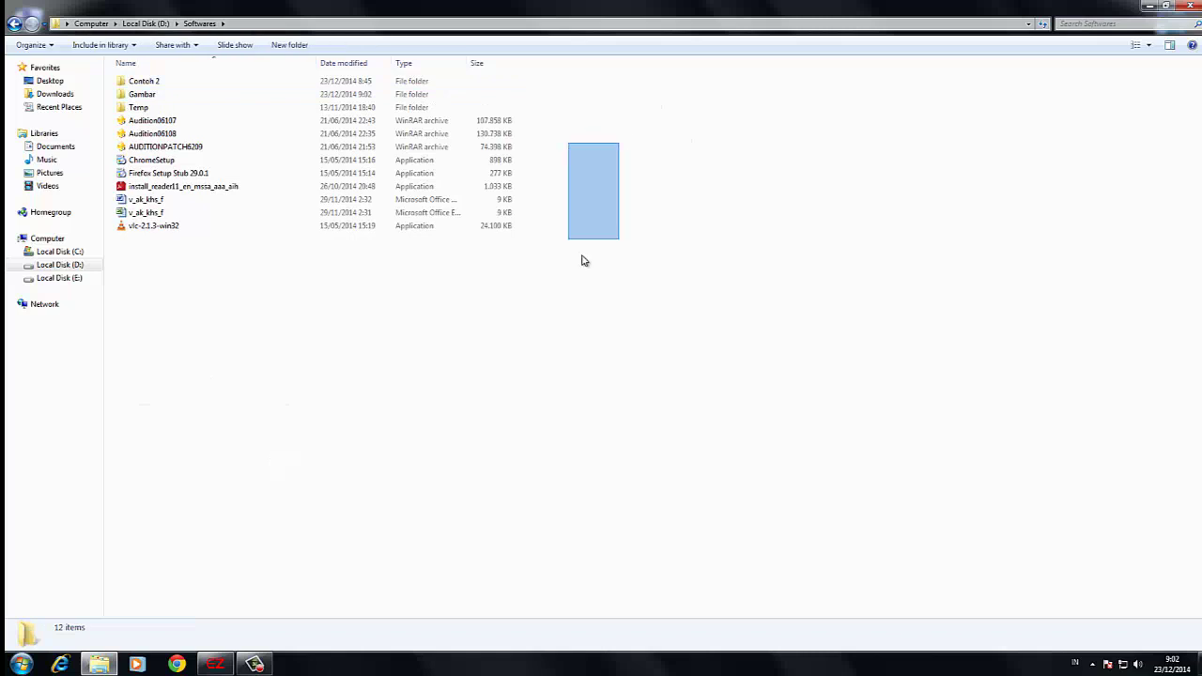
left_click(14, 22)
left_click(282, 281)
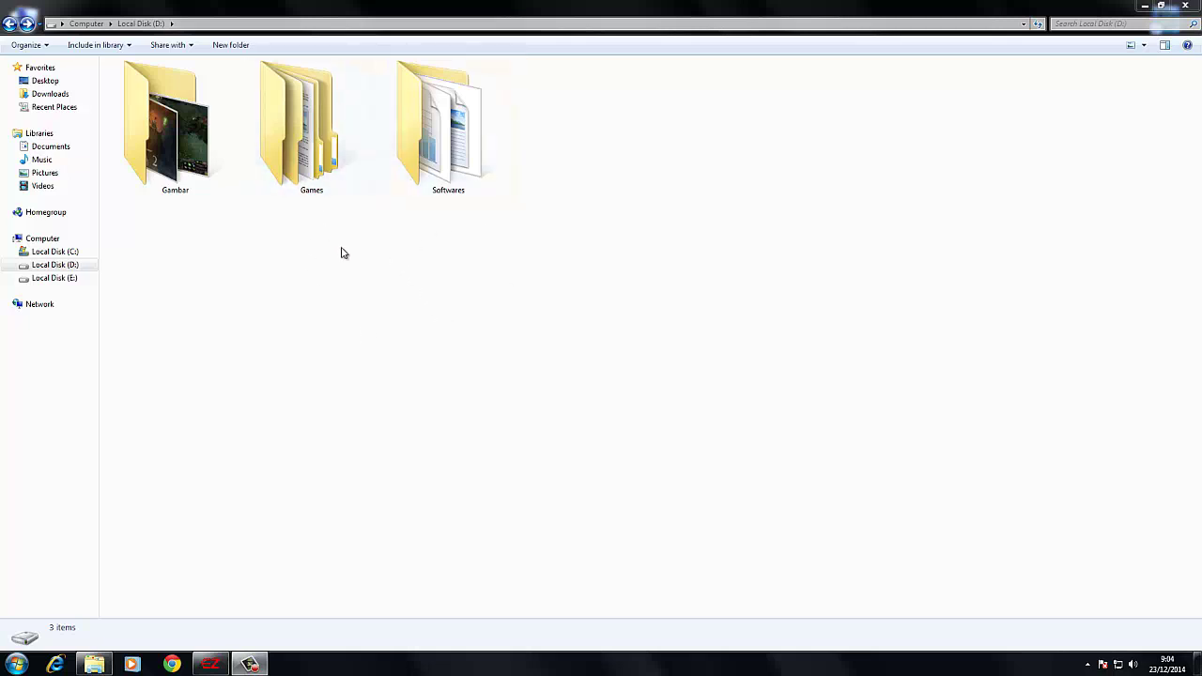
Step: Open the properties of the Gambar folder and review its General, Sharing, Security, Previous Versions and Customize settings
left_click(192, 141)
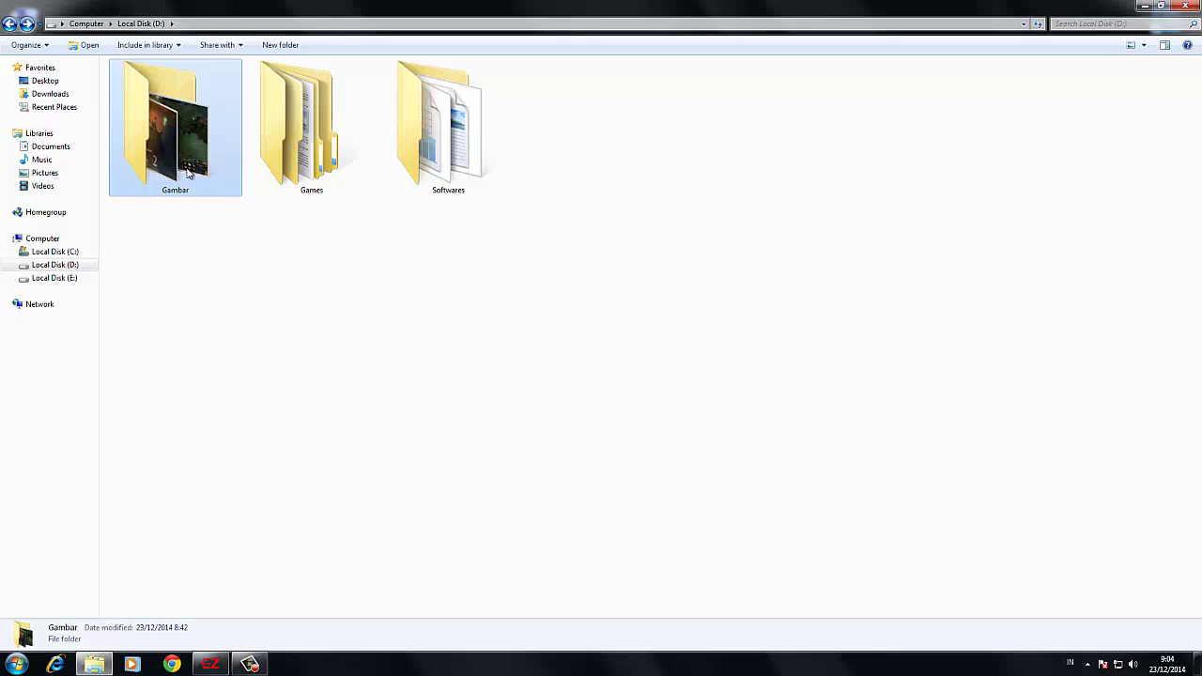
right_click(188, 172)
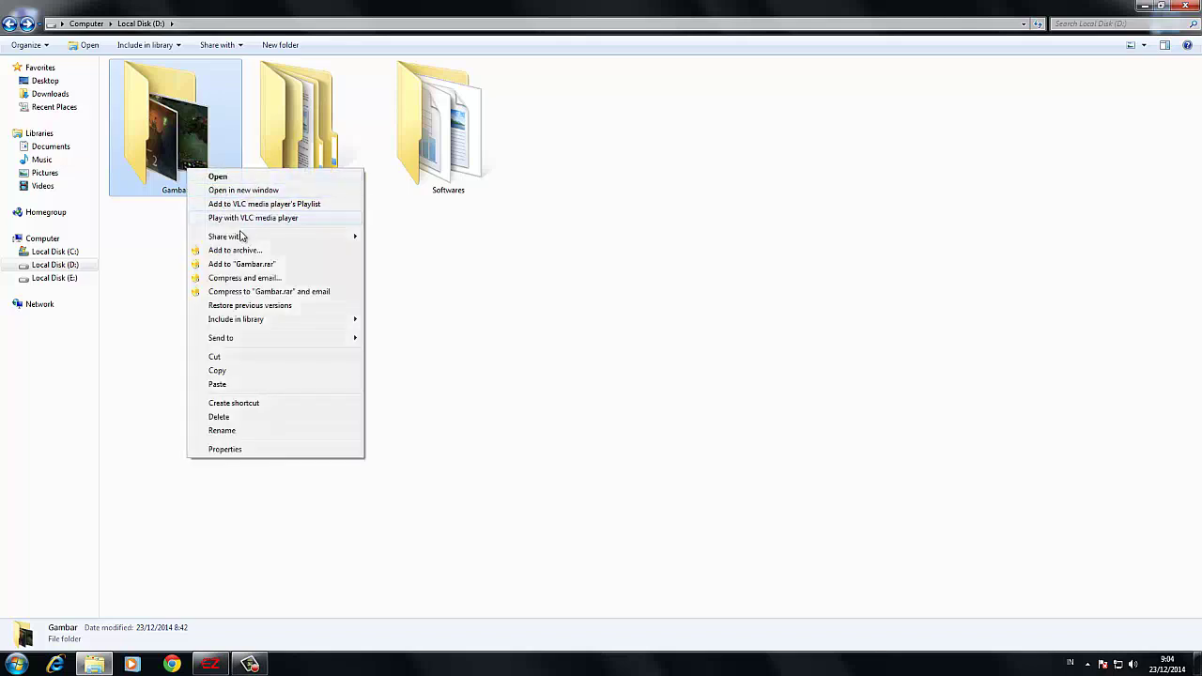
left_click(226, 449)
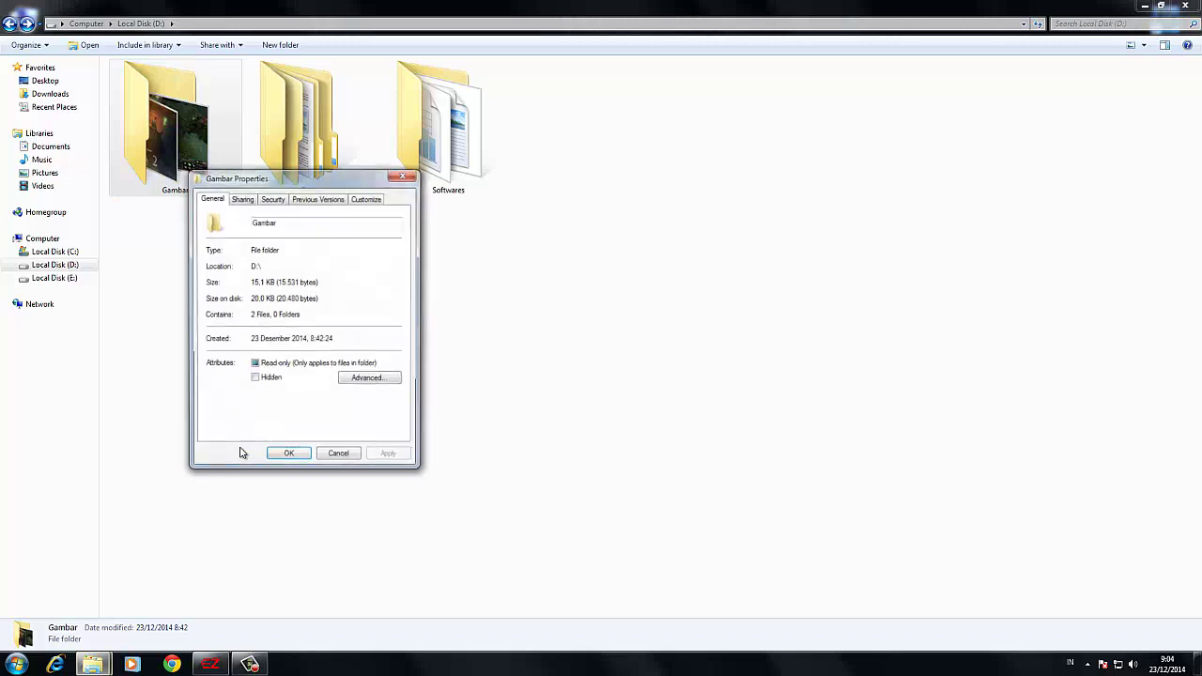
left_click(272, 200)
left_click(324, 200)
left_click(366, 200)
left_click(277, 200)
left_click(244, 200)
left_click(212, 200)
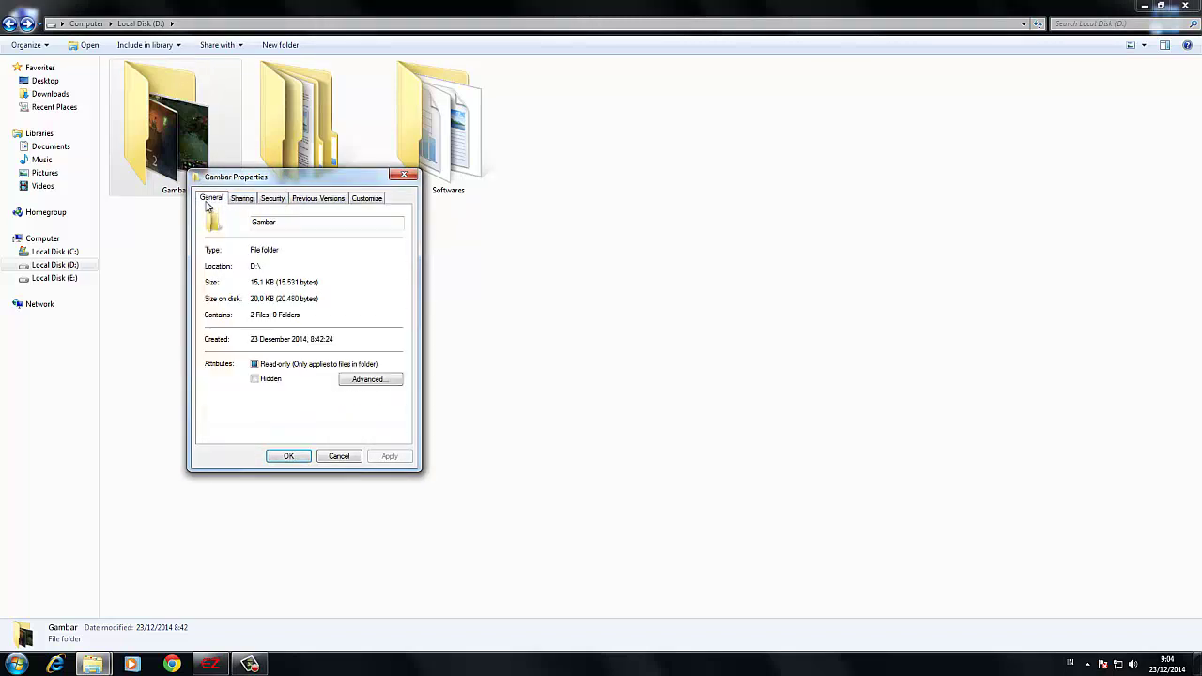
Step: Set the Gambar folder's attribute to Hidden, applying the change to this folder, subfolders and files
left_click(265, 380)
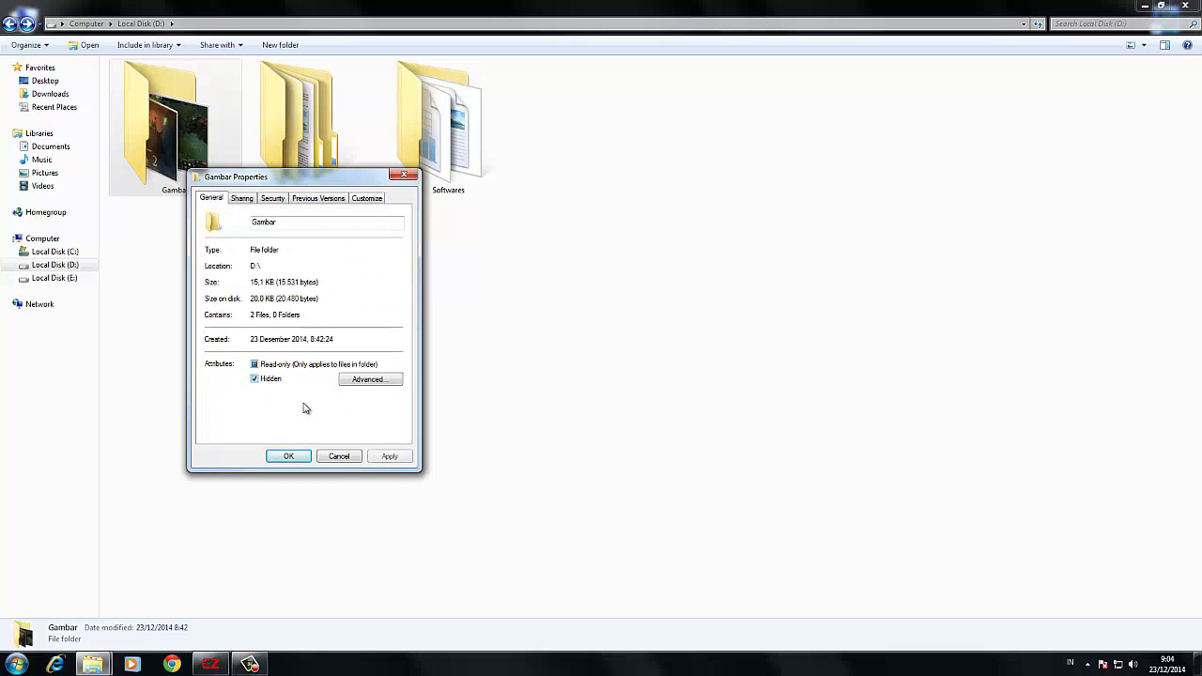
left_click(290, 456)
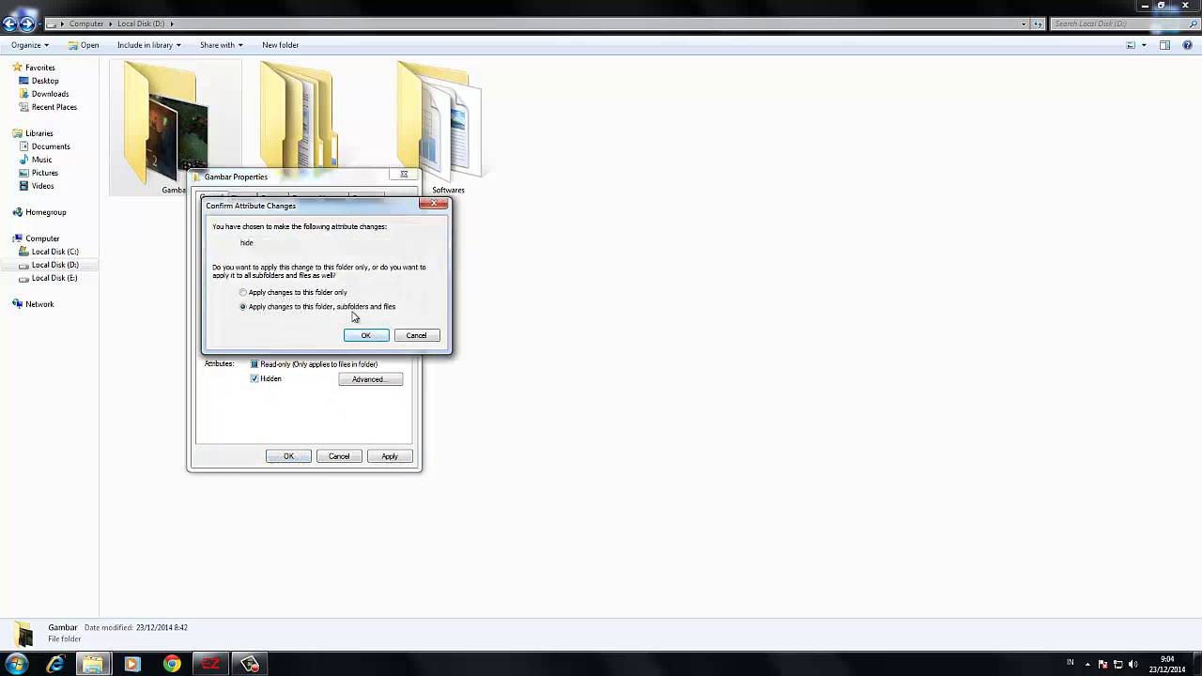
left_click(366, 335)
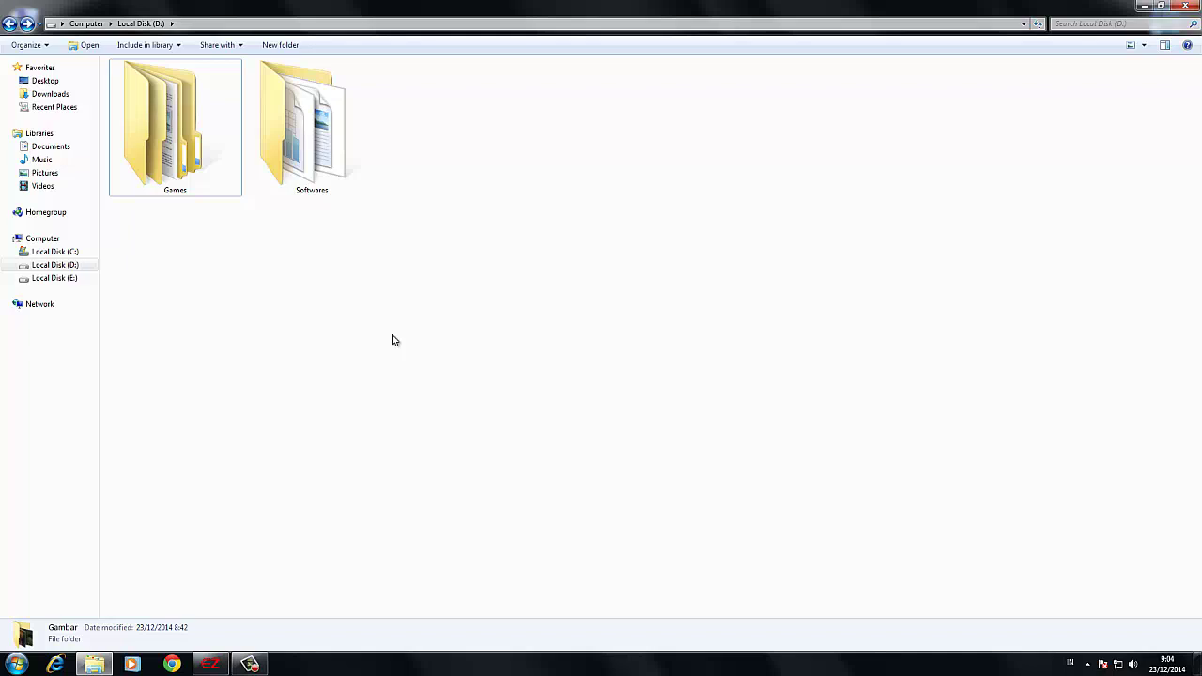
left_click(265, 261)
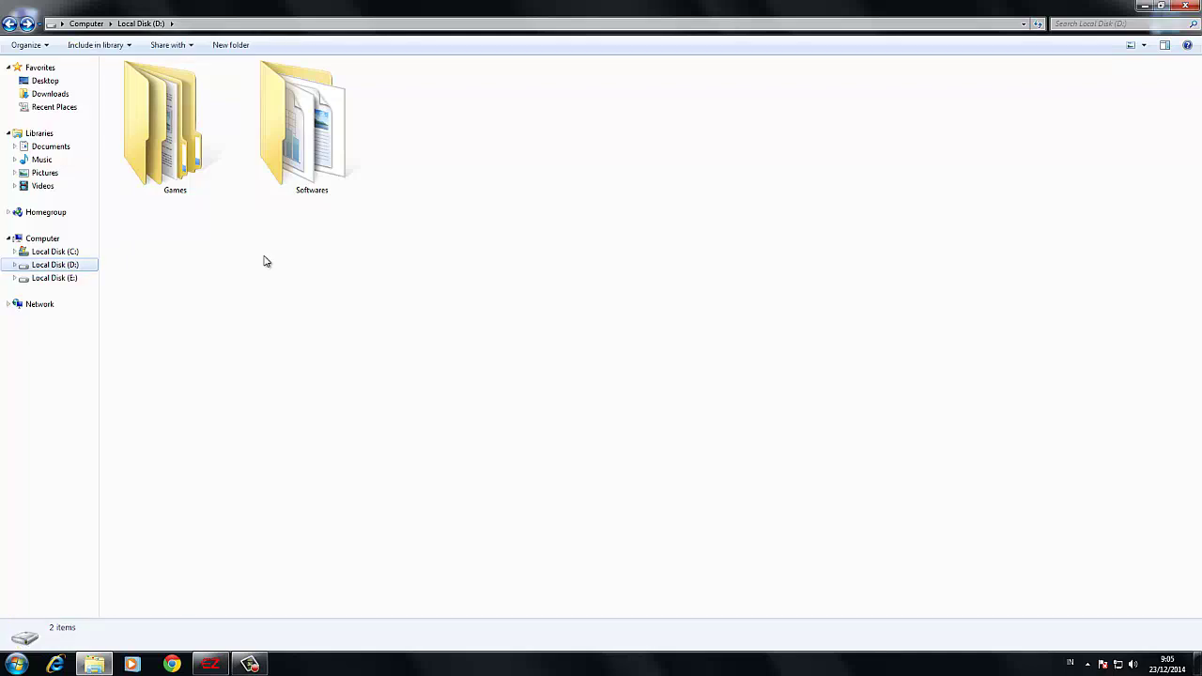
left_click_drag(813, 293, 468, 348)
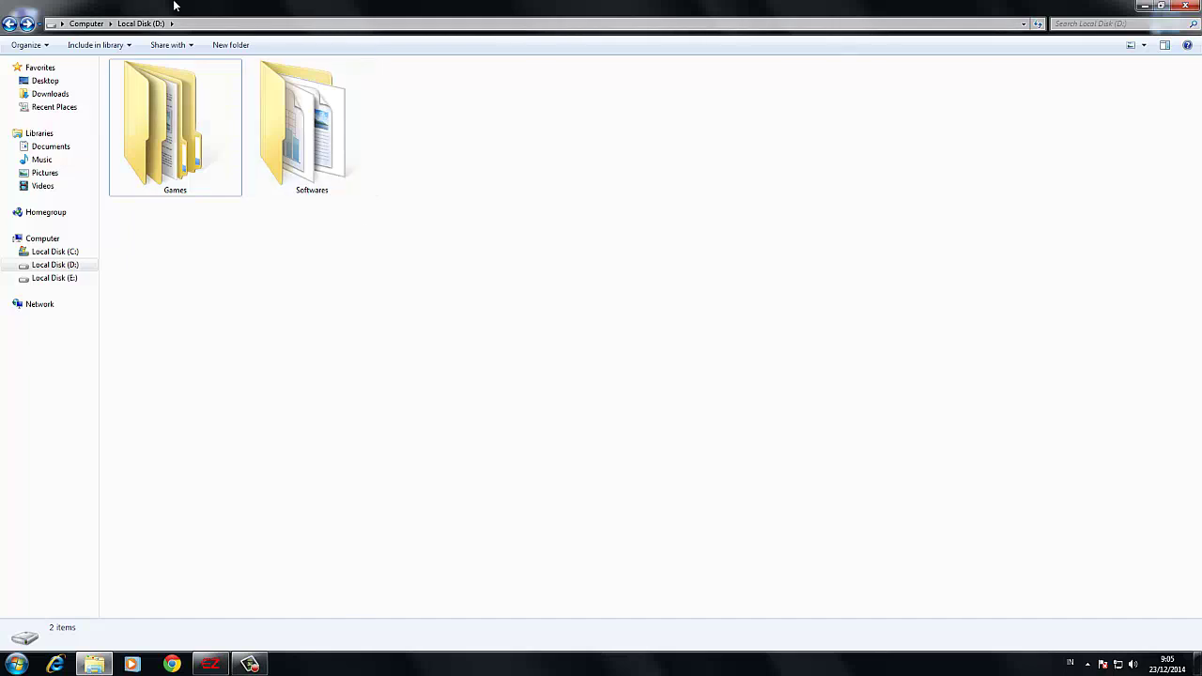
Step: Set the folder options to show hidden files, folders, and drives, and close the Local Disk (D:) window
left_click(43, 46)
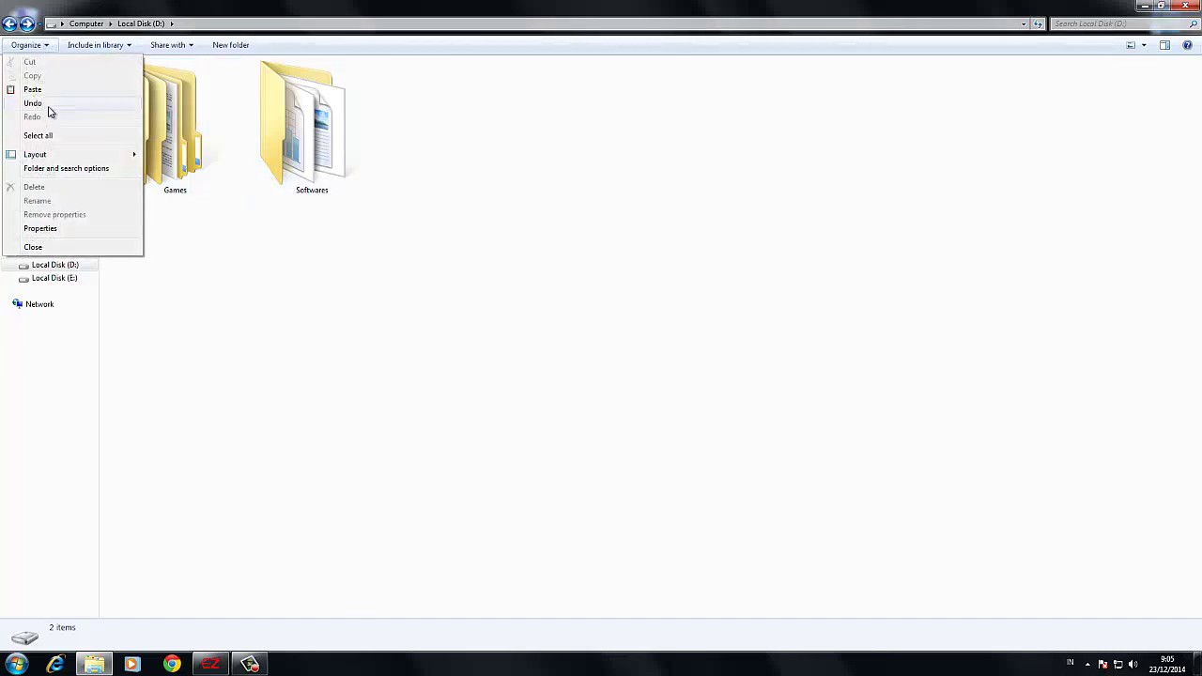
left_click(67, 171)
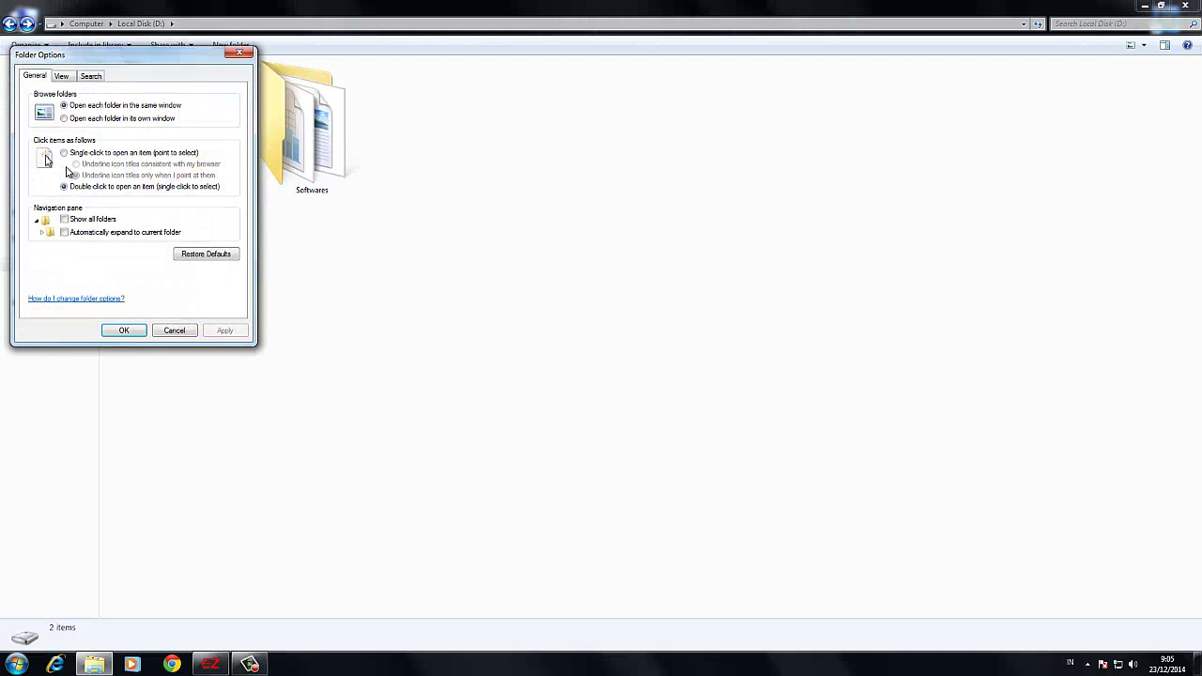
left_click(91, 76)
left_click(61, 75)
left_click(34, 75)
left_click(61, 75)
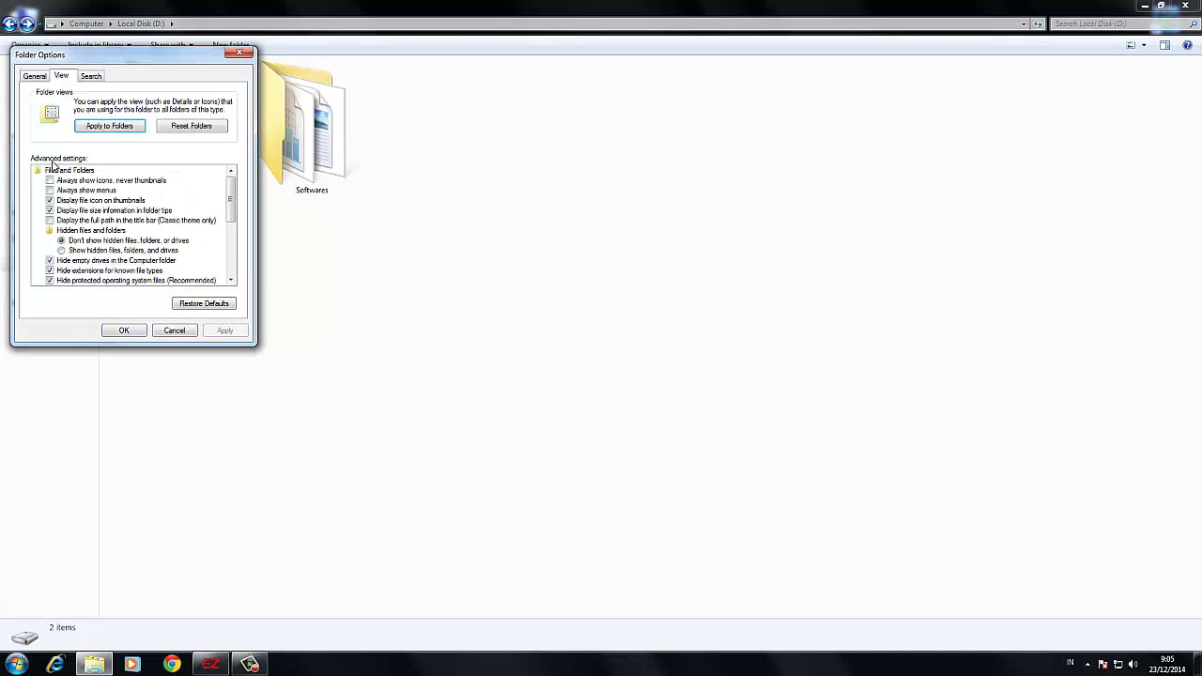
left_click(108, 251)
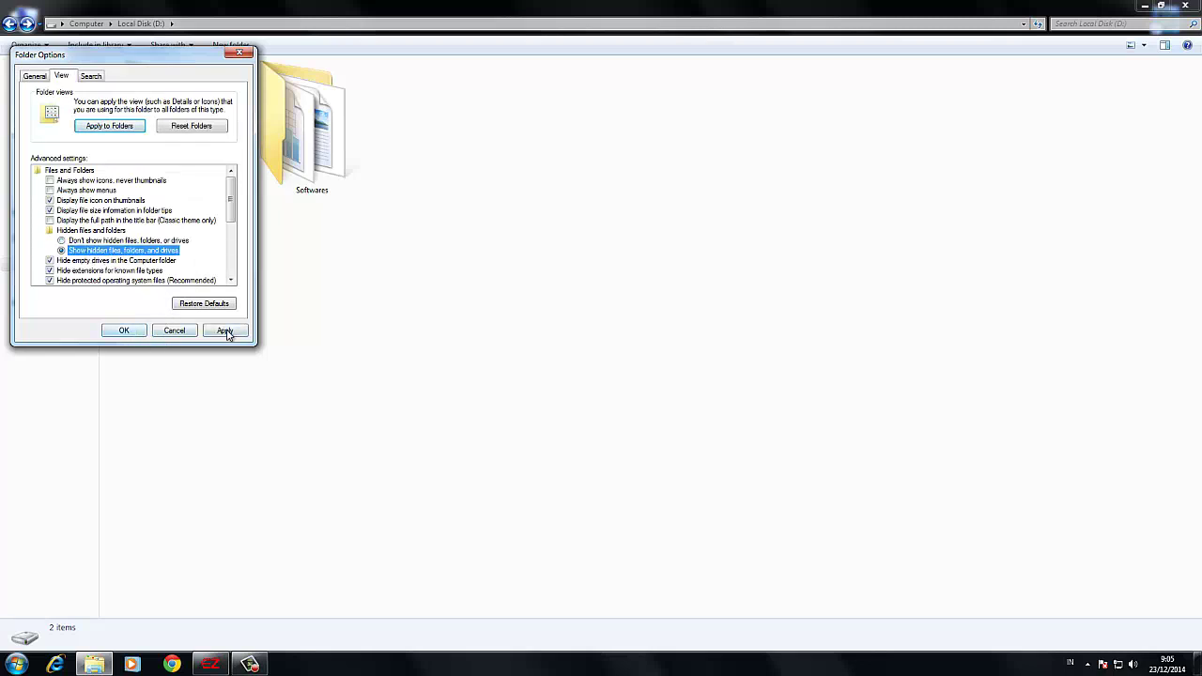
left_click(130, 330)
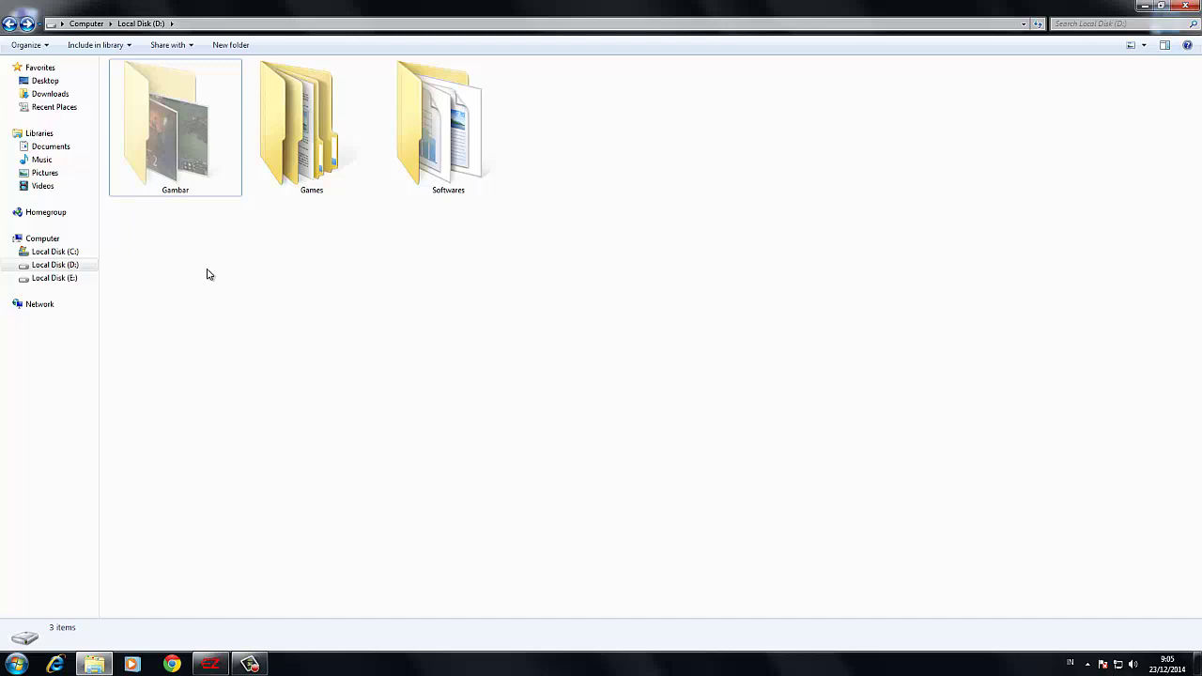
left_click(1185, 4)
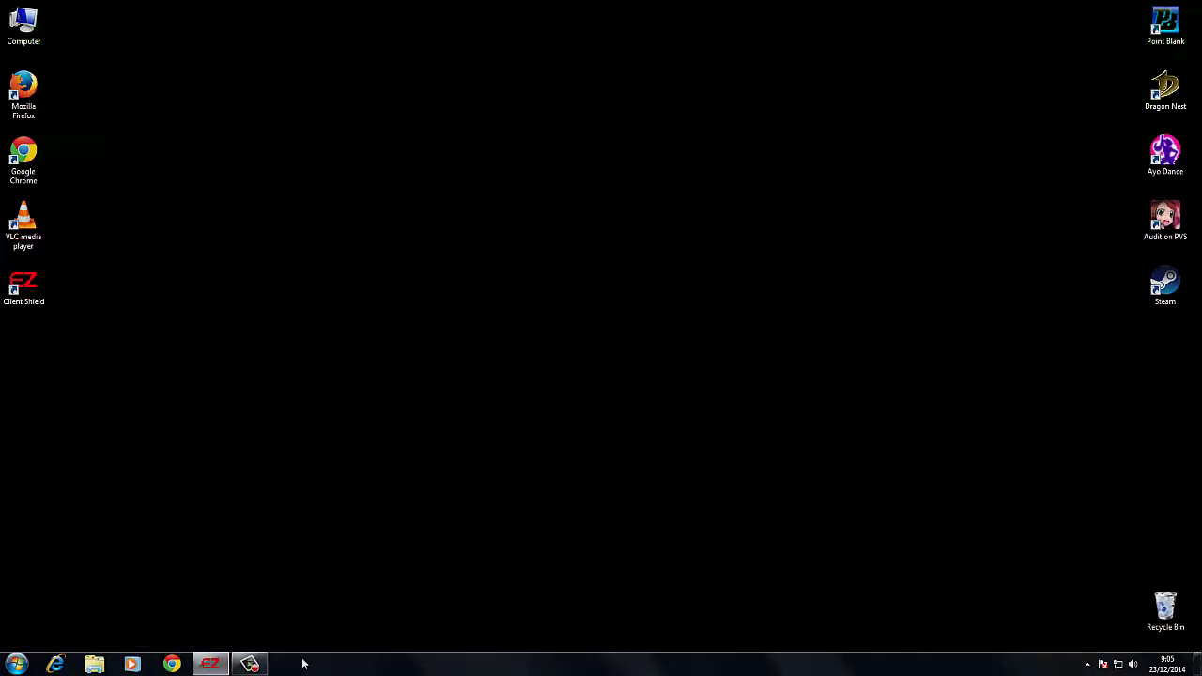